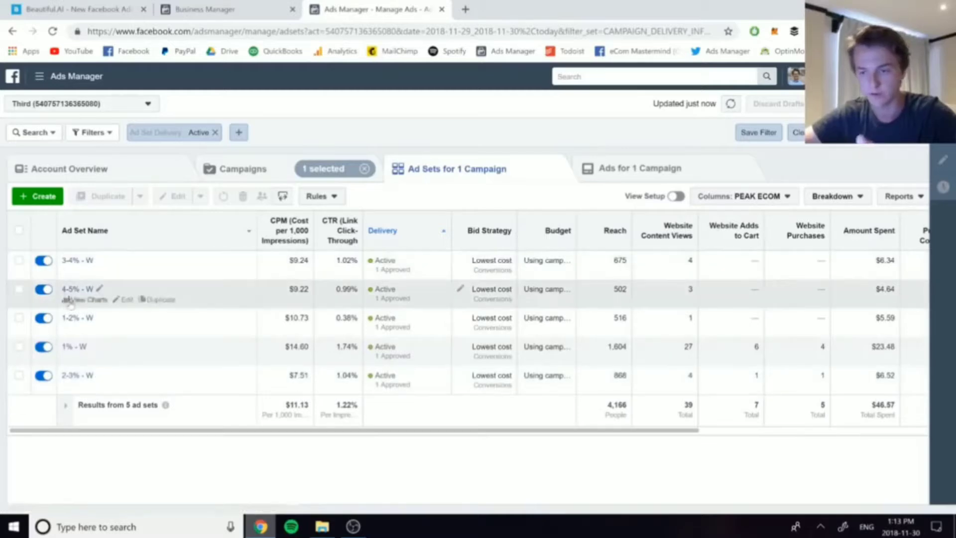
Step: Review the campaign's ad sets, comparing reach, content views, adds to cart, purchases, amount spent, cost per result and ROAS
scroll(455, 321, "right", 3)
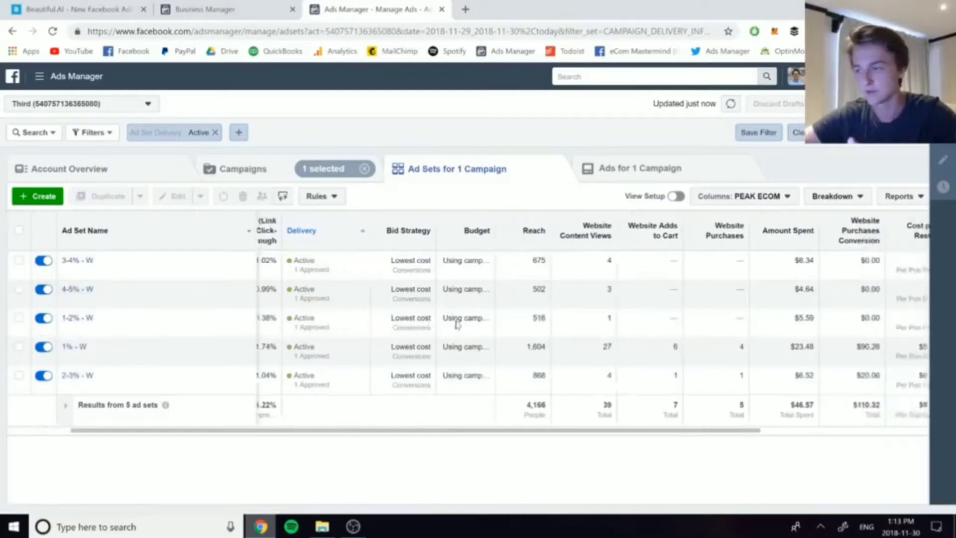
scroll(456, 323, "left", 2)
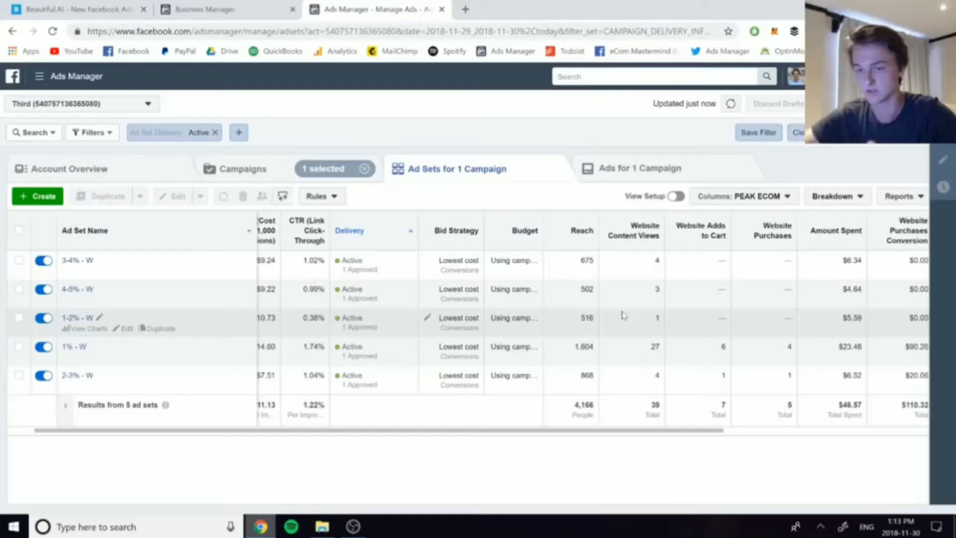
scroll(623, 315, "right", 6)
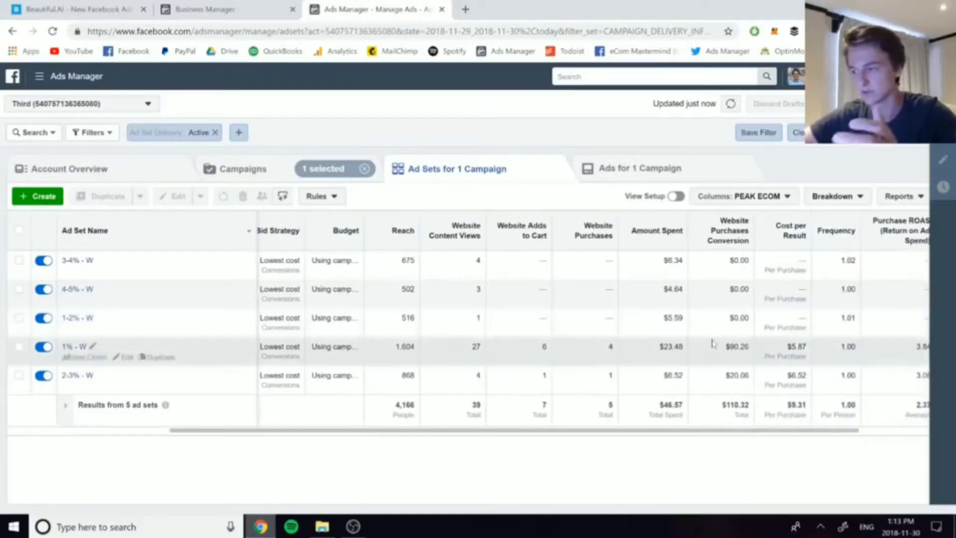
scroll(712, 343, "right", 3)
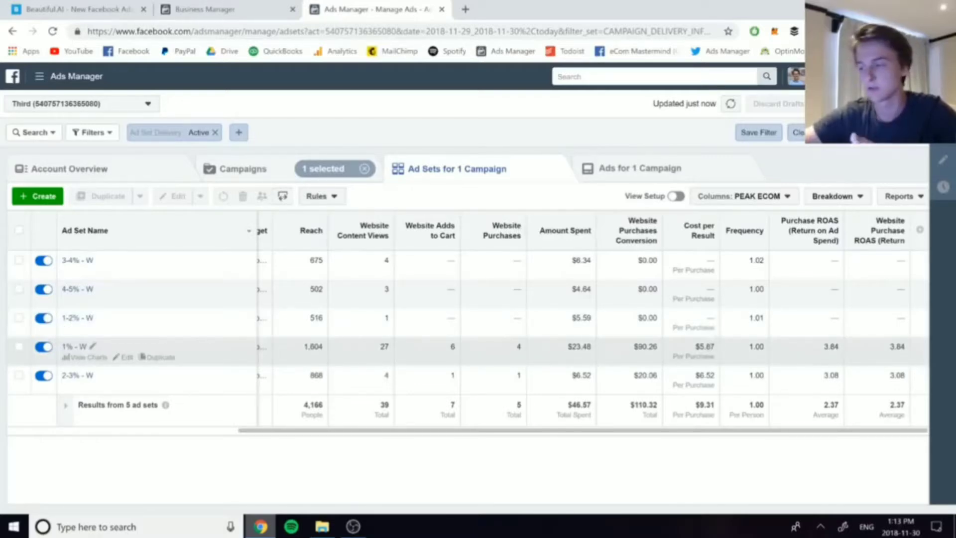
double_click(519, 346)
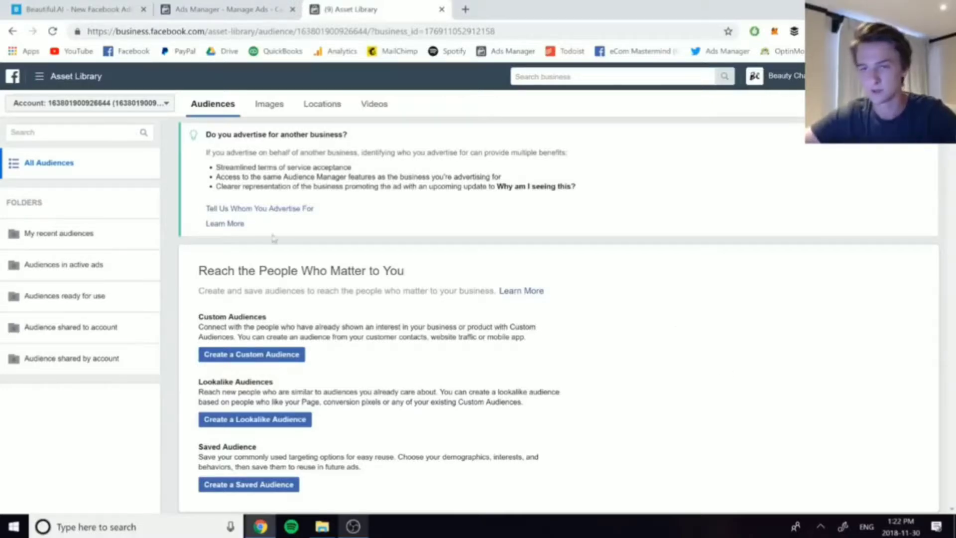
Step: Create a website traffic custom audience of all website visitors in the past 30 days, named "WV 30"
left_click(72, 78)
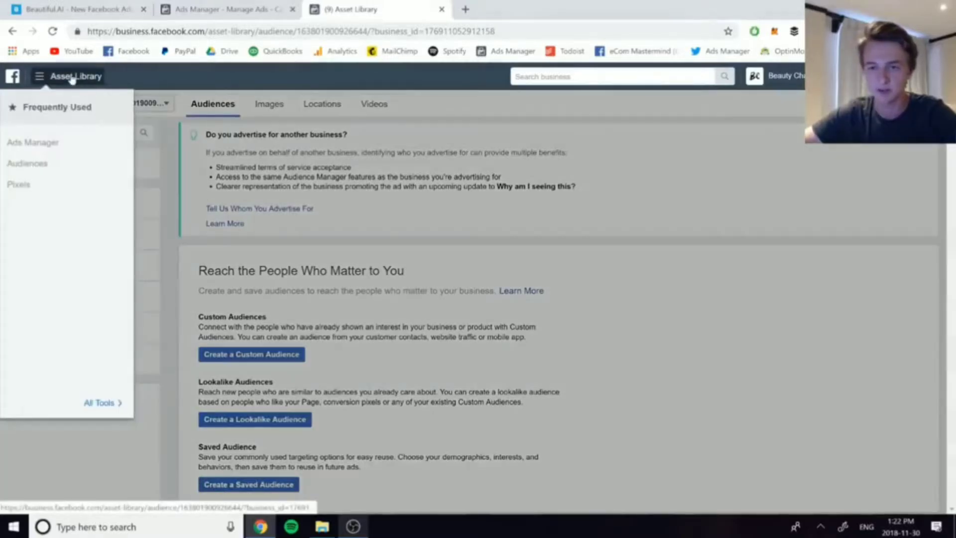
left_click(28, 164)
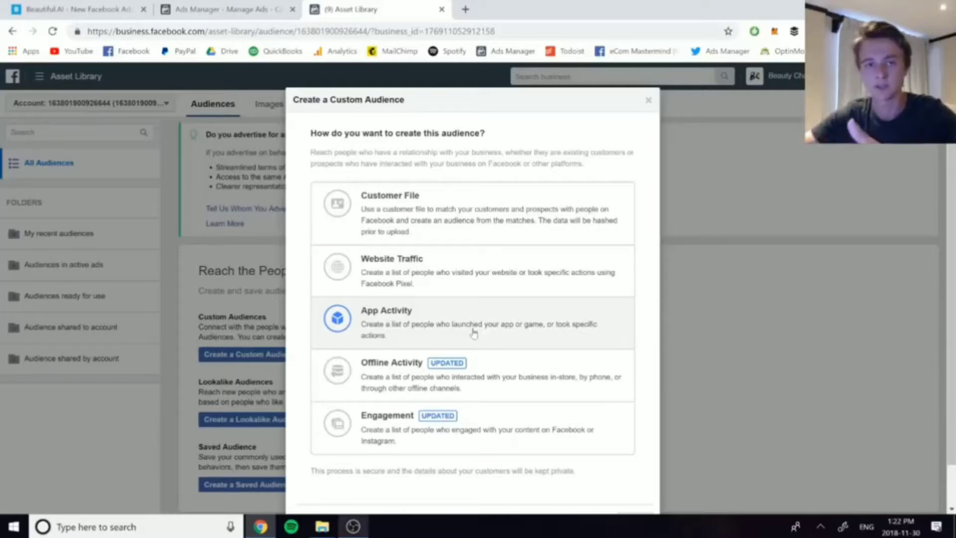
left_click(379, 271)
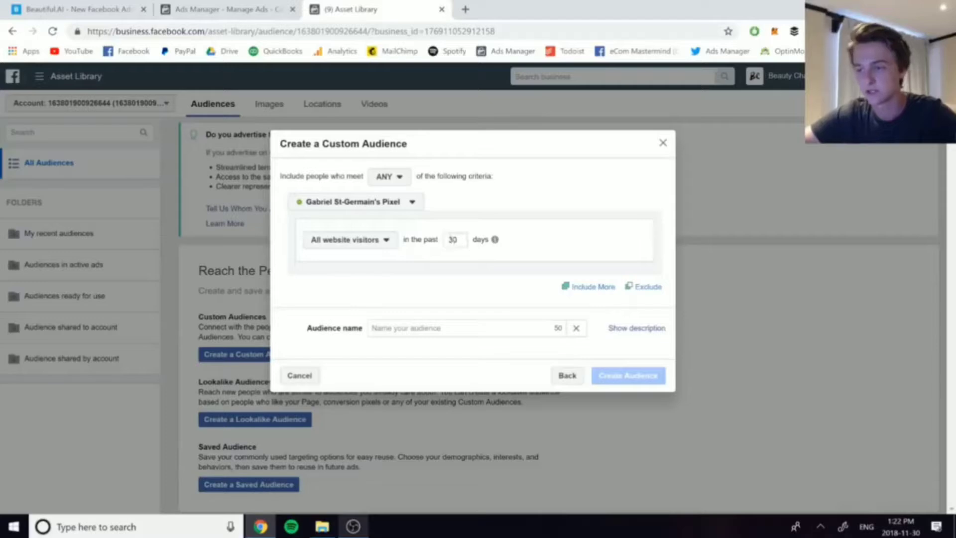
left_click(508, 324)
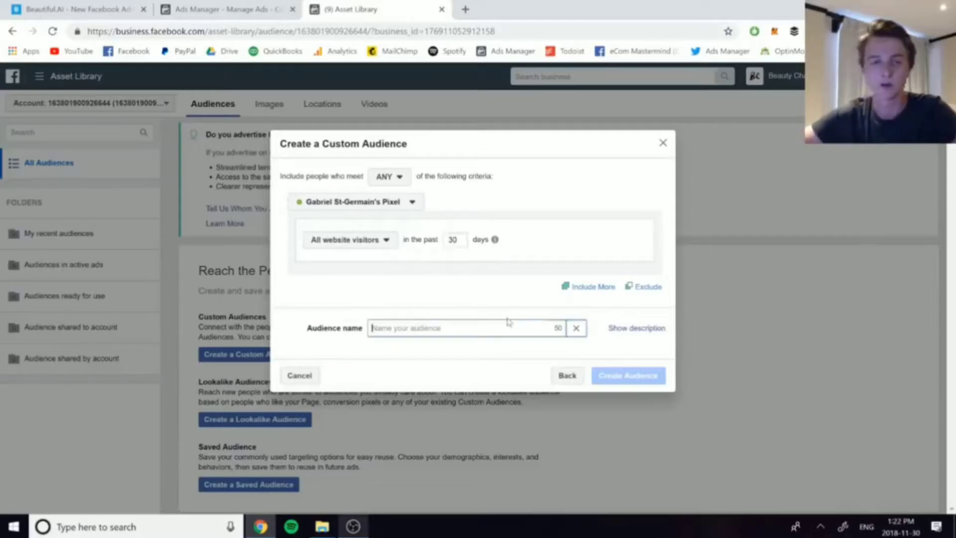
type("WV 30")
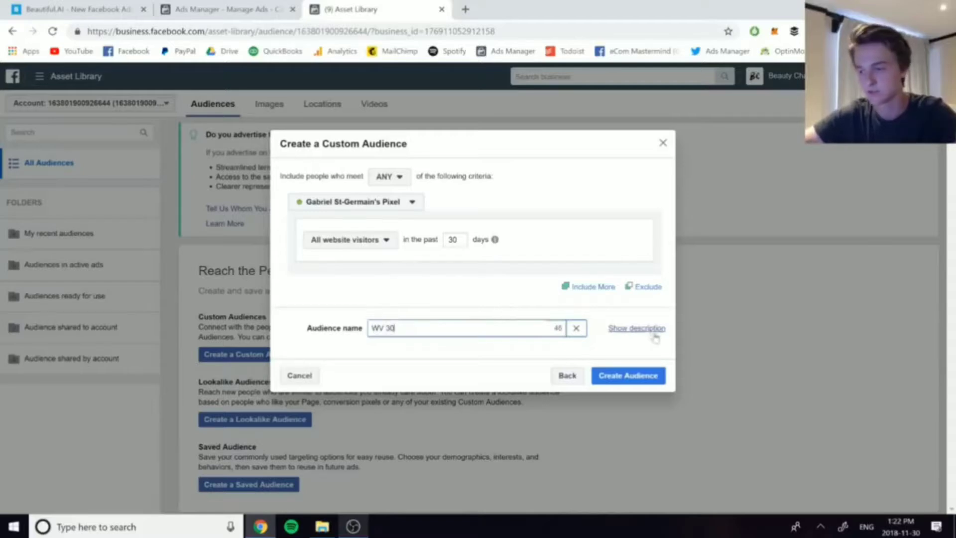
left_click(635, 375)
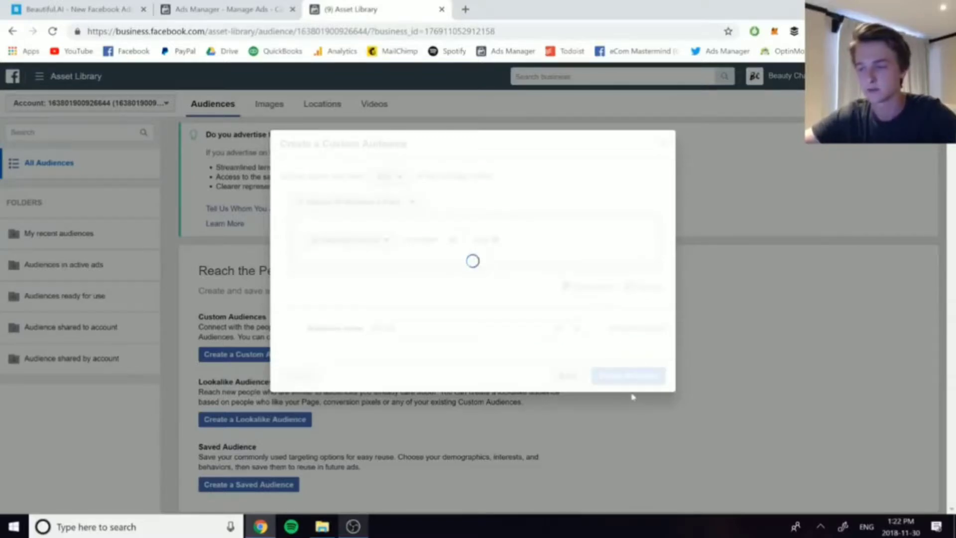
left_click(635, 396)
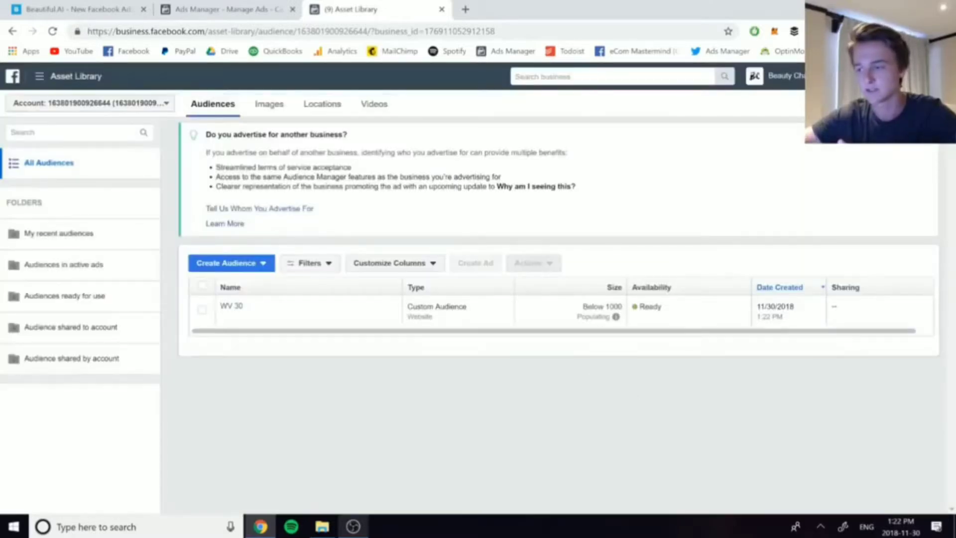
mouse_move(615, 318)
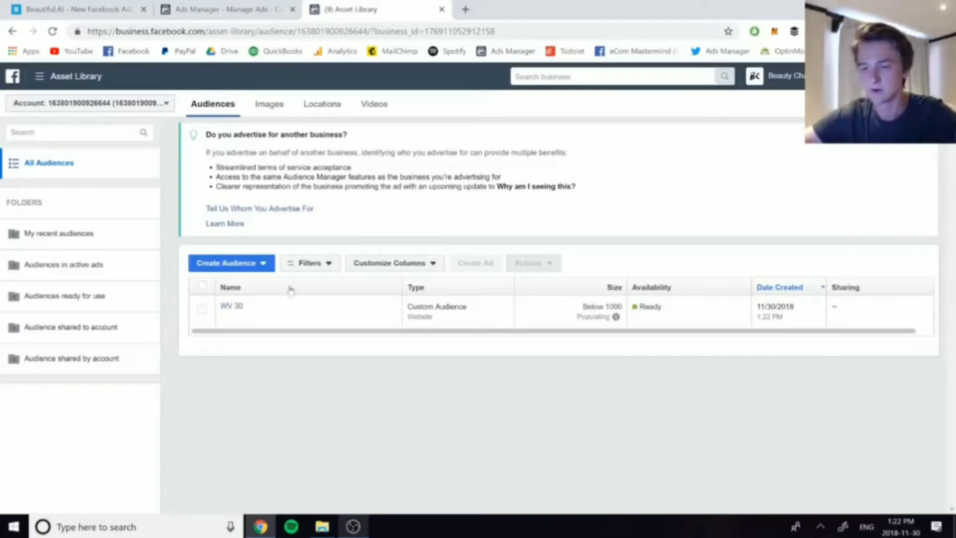
Step: Start a lookalike audience with the WV 30 custom audience as its source and United States as its location
left_click(231, 264)
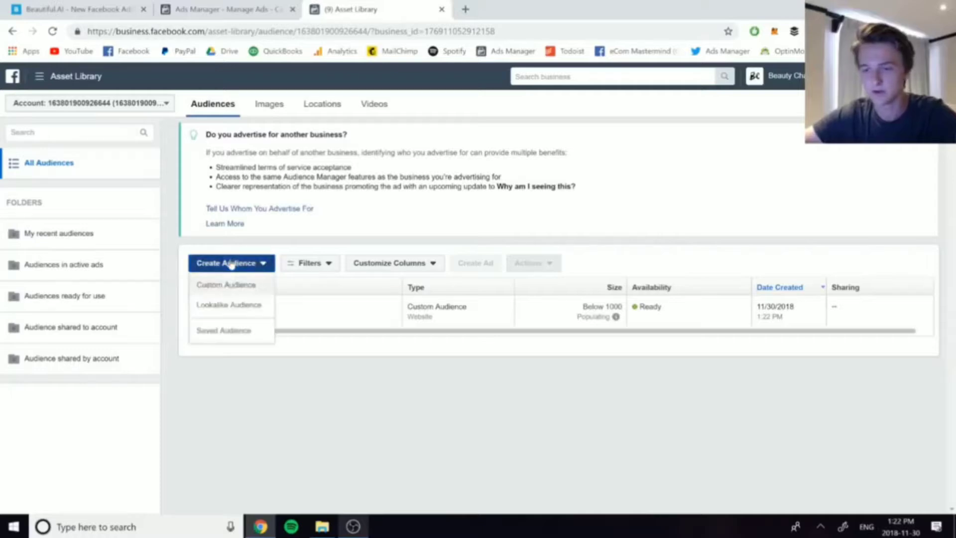
left_click(230, 307)
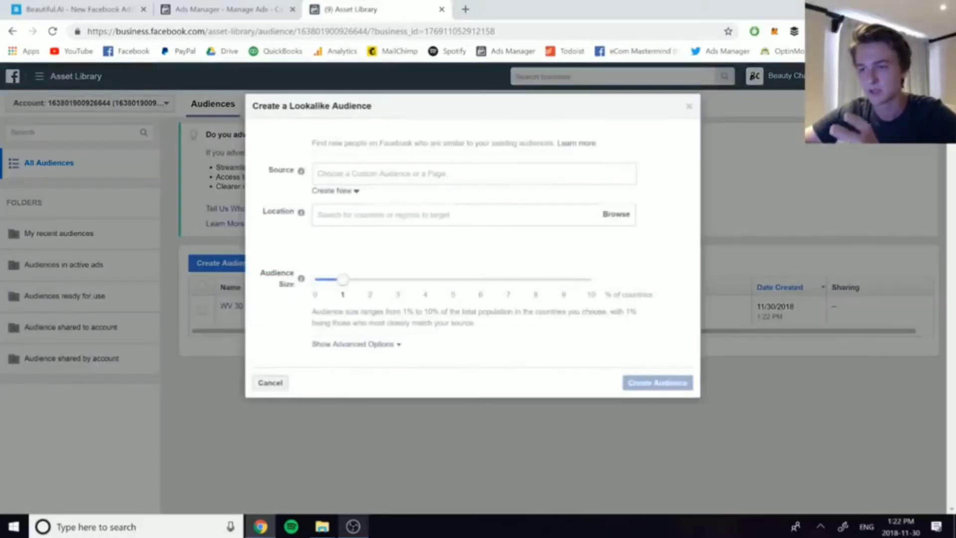
type("wv 30")
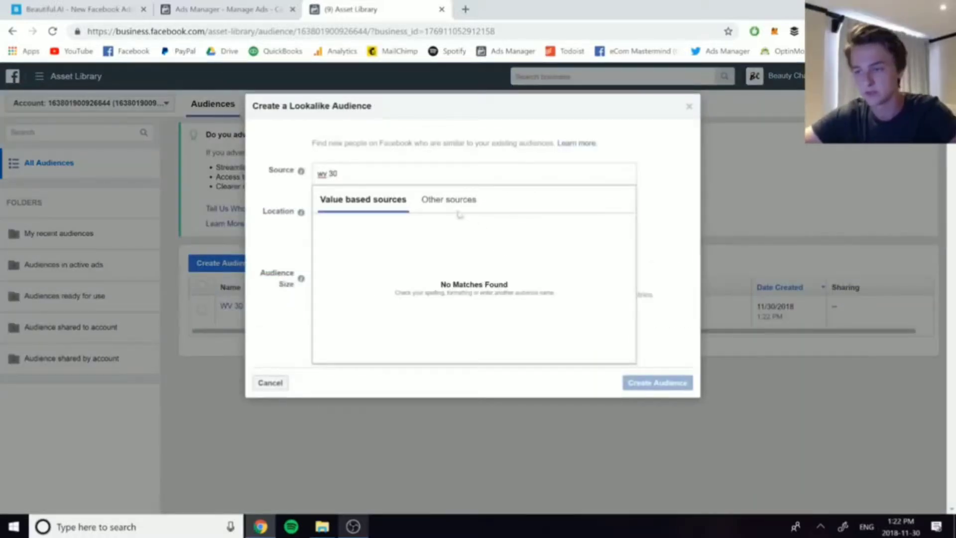
left_click(443, 211)
left_click(391, 231)
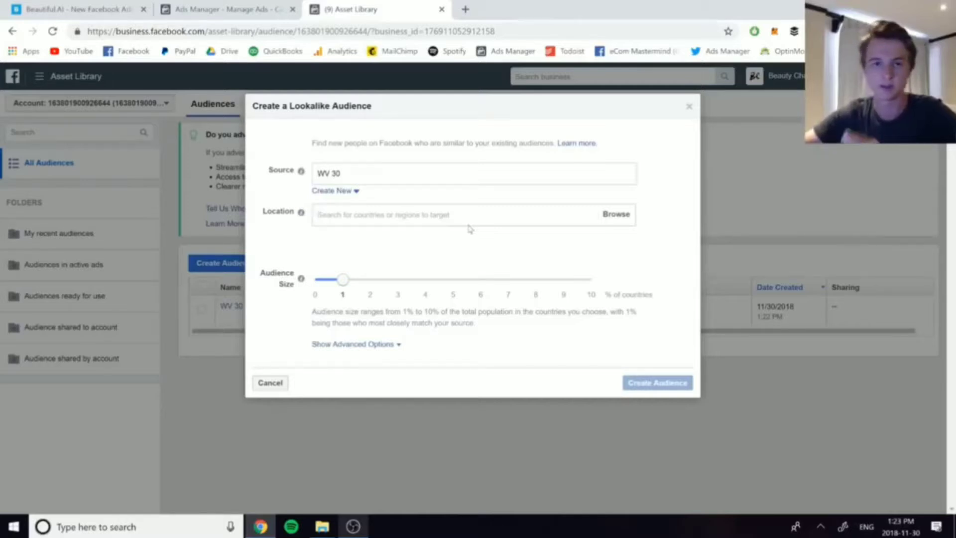
type("United")
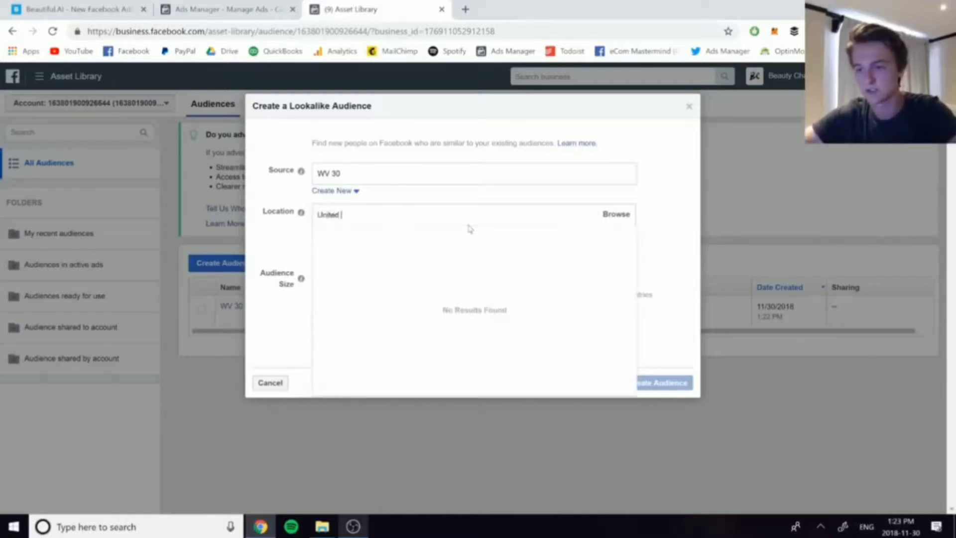
left_click(349, 273)
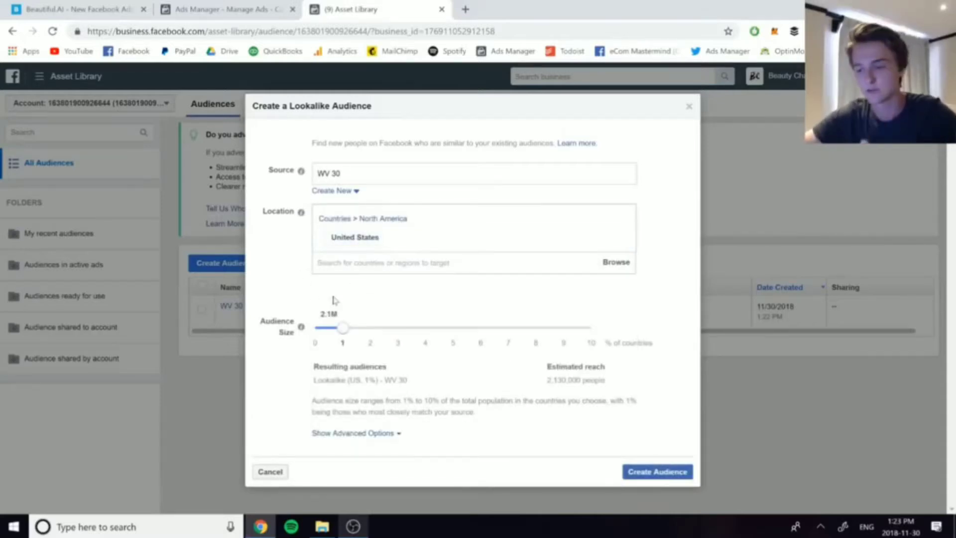
Step: Set the number of lookalike audiences to 5 and split their sizes into consecutive 1% ranges from 0 to 5%
left_click(329, 433)
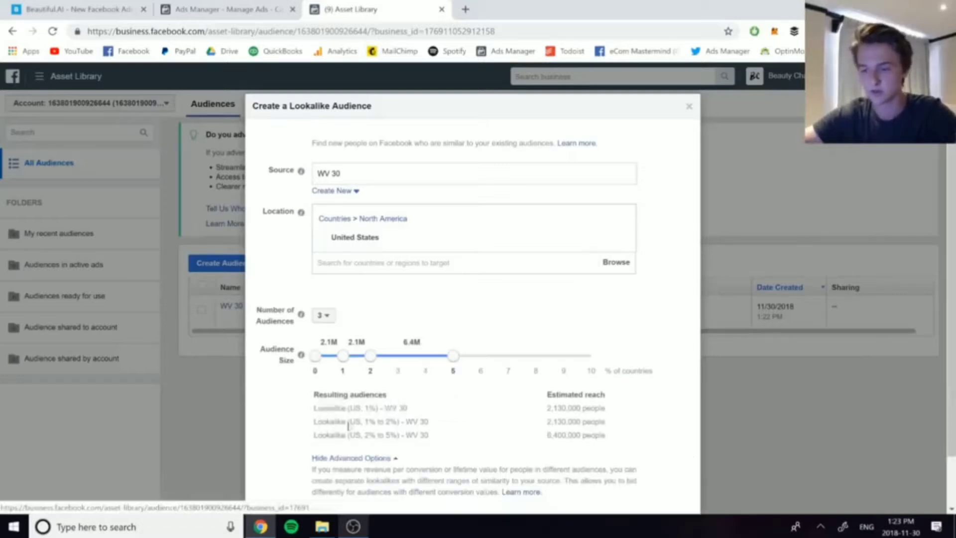
left_click(322, 300)
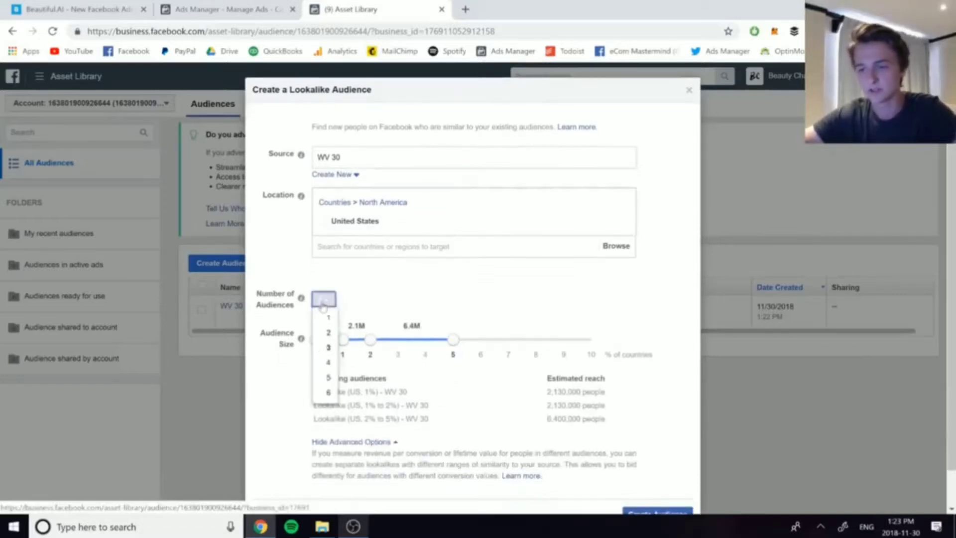
left_click(324, 381)
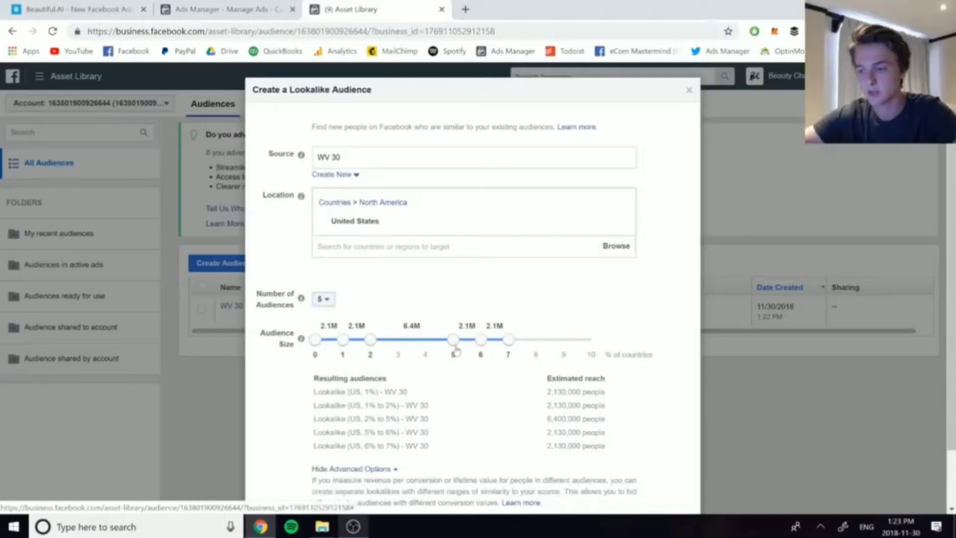
left_click_drag(453, 347, 403, 346)
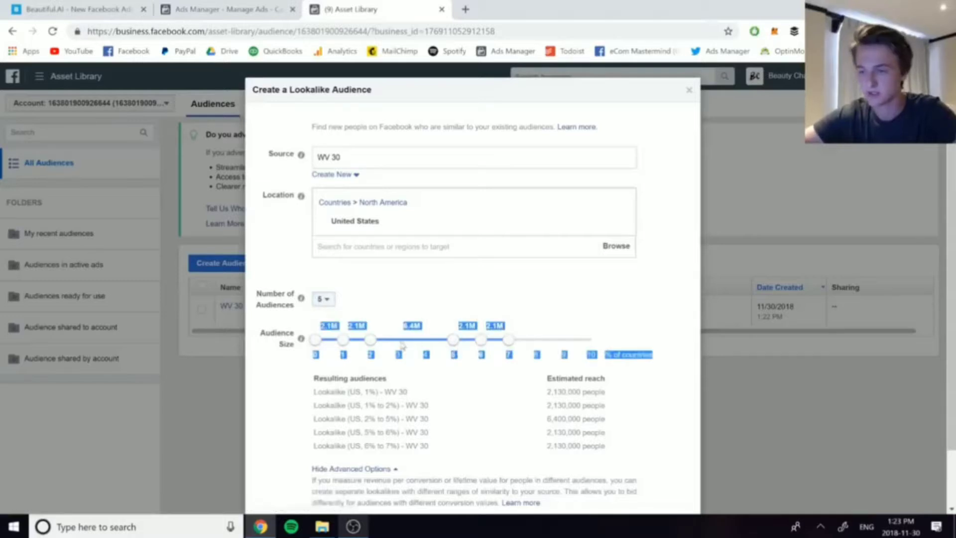
left_click(455, 348)
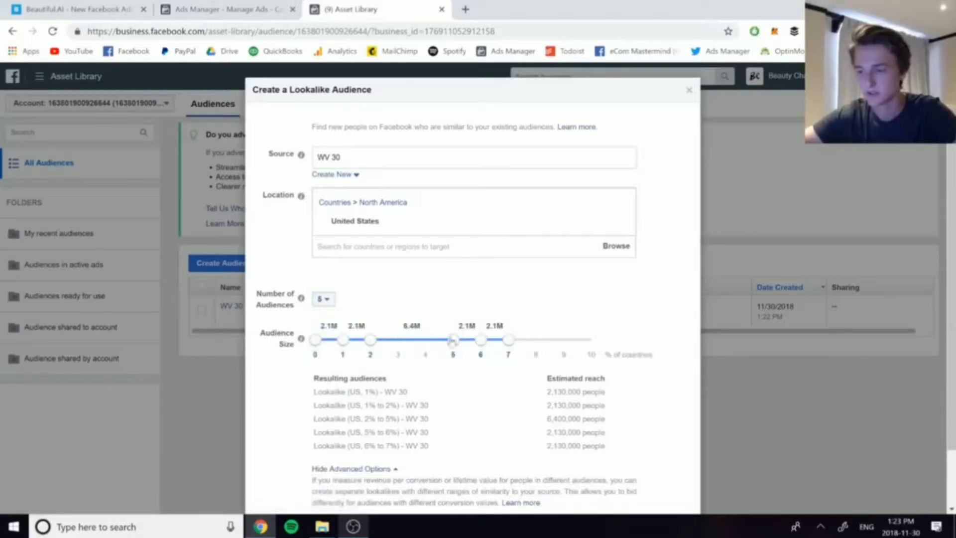
left_click_drag(453, 342, 397, 344)
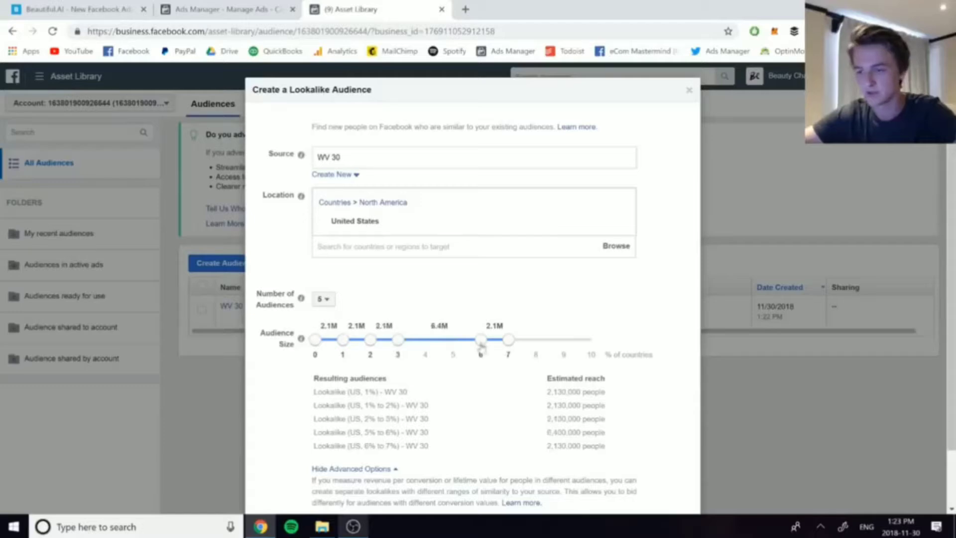
left_click_drag(481, 343, 436, 350)
left_click_drag(508, 342, 454, 346)
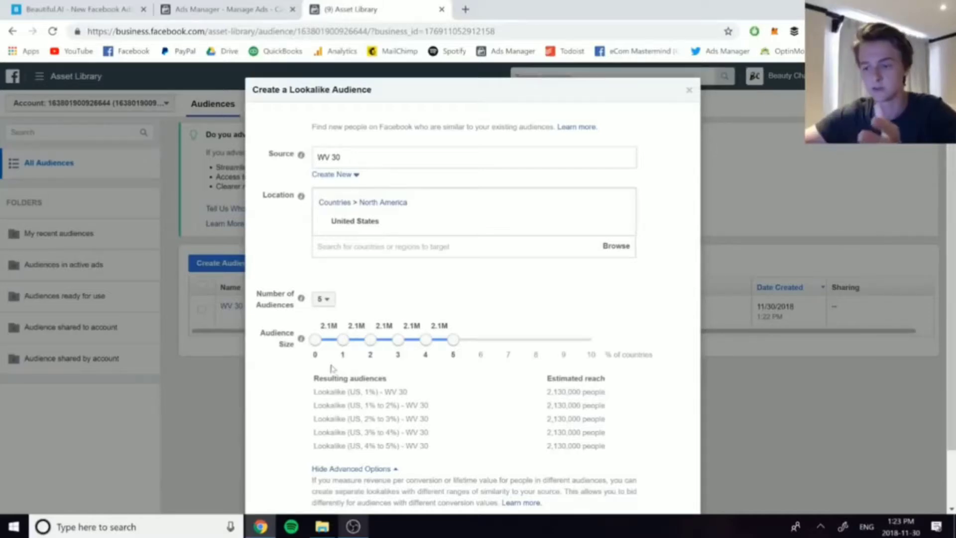
Step: Review the resulting lookalike ranges and create the five audiences
scroll(541, 385, "down", 1)
scroll(540, 385, "down", 1)
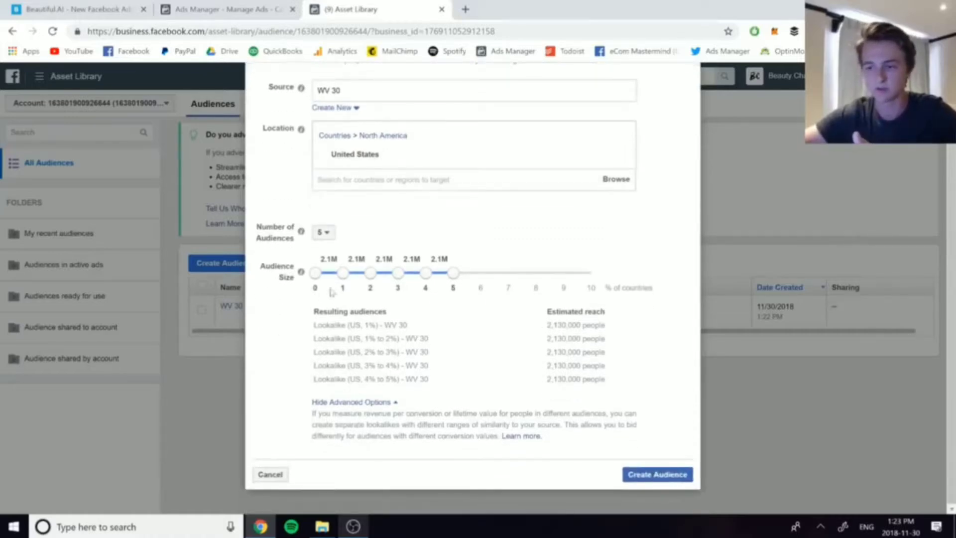
mouse_move(333, 294)
mouse_move(379, 338)
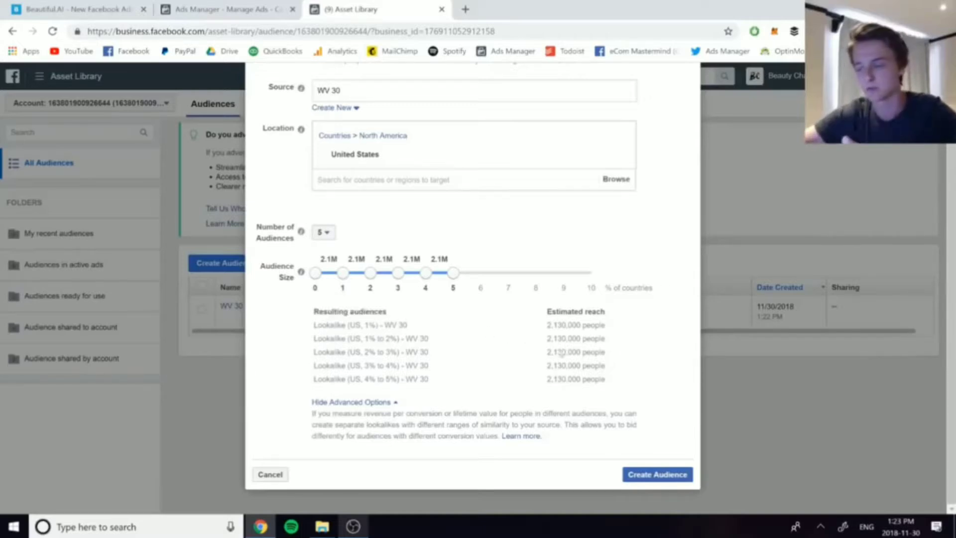
left_click(655, 474)
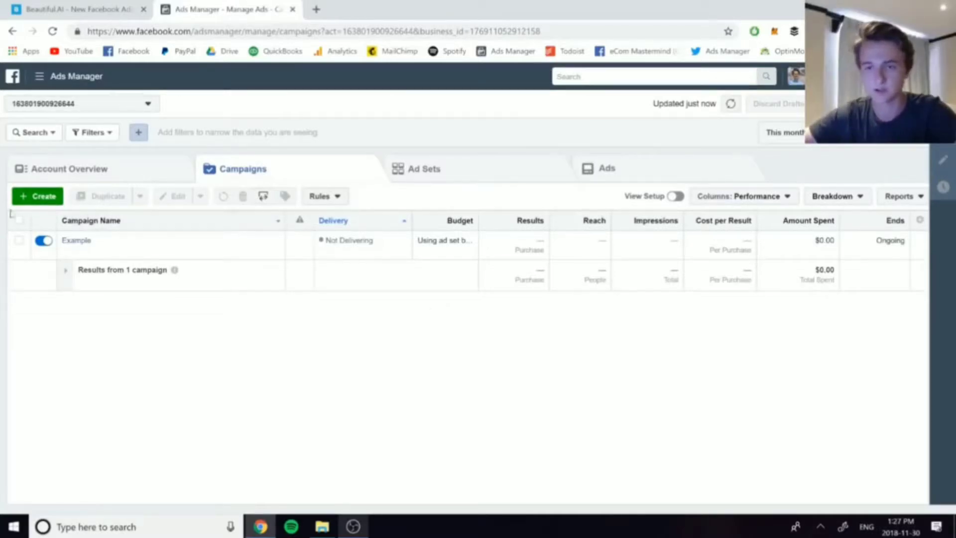
Step: Start a new campaign in Ads Manager and name it "WV 30 - US - CBO"
left_click(35, 198)
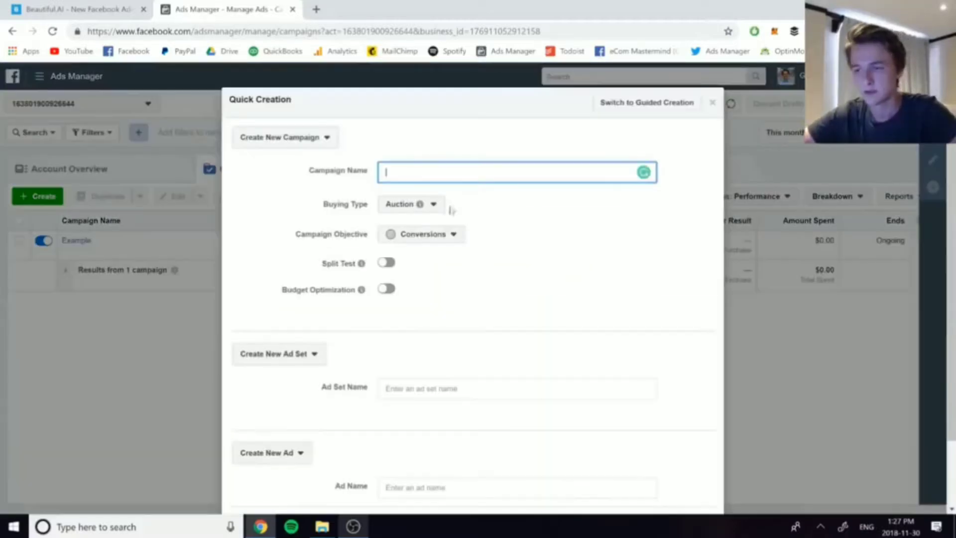
type("WV 30 - US")
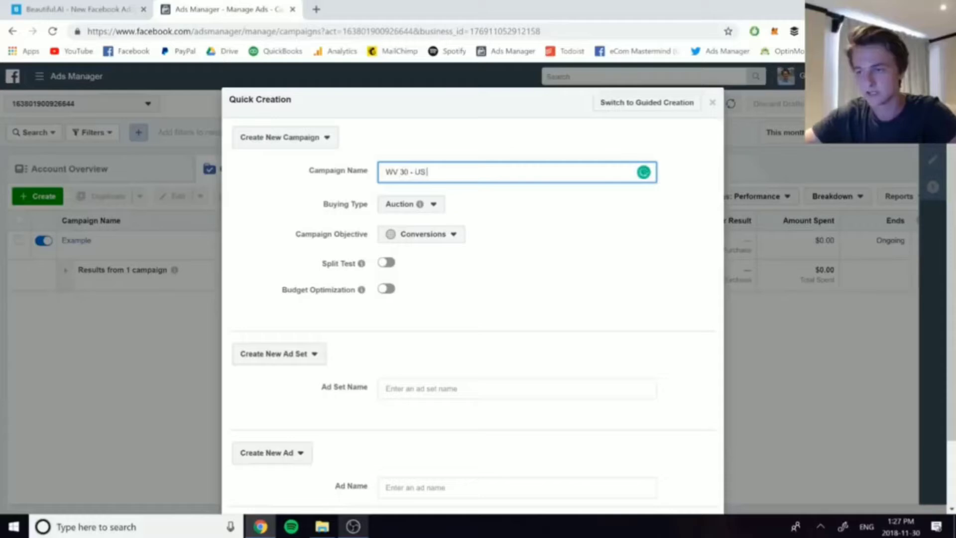
type(" - CBO")
key("Tab")
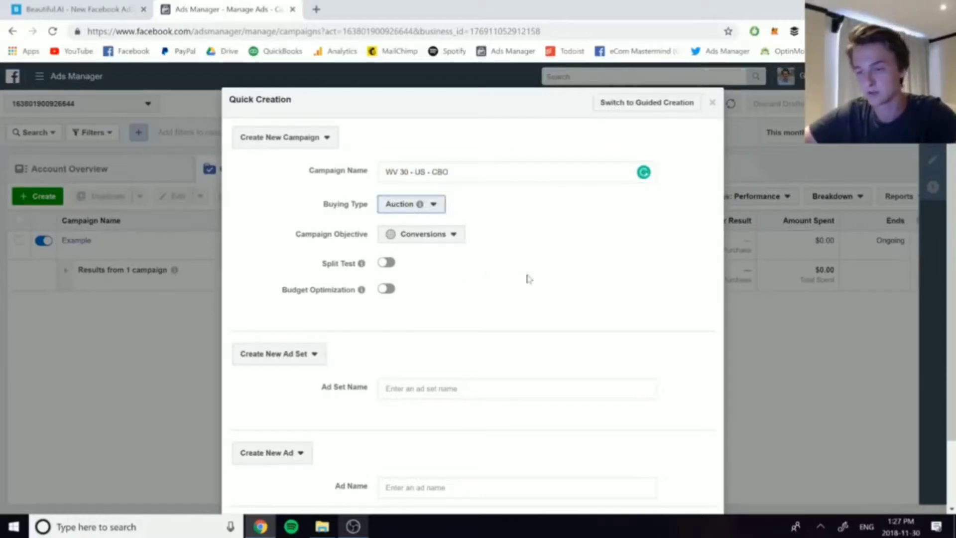
Step: Turn on budget optimization for the new campaign
scroll(529, 278, "down", 1)
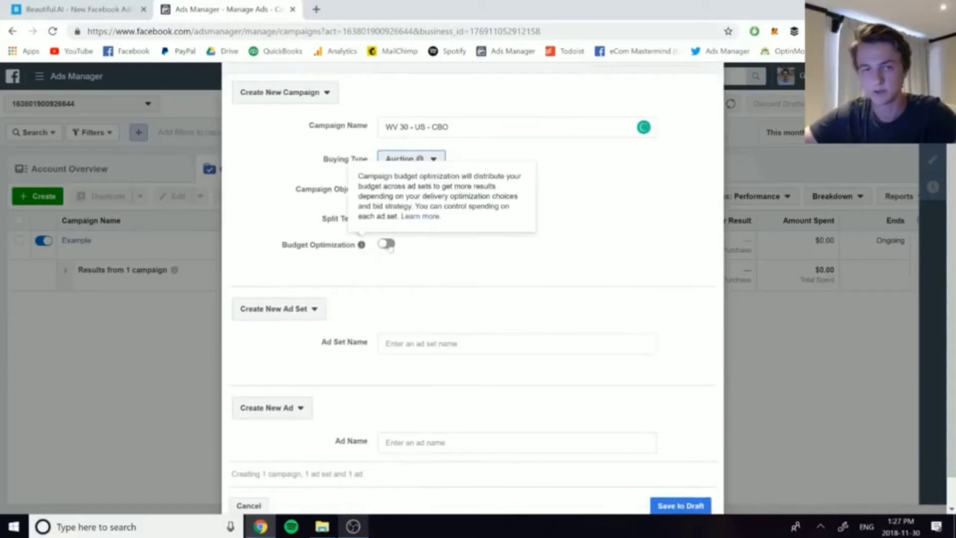
left_click(388, 244)
scroll(541, 266, "down", 1)
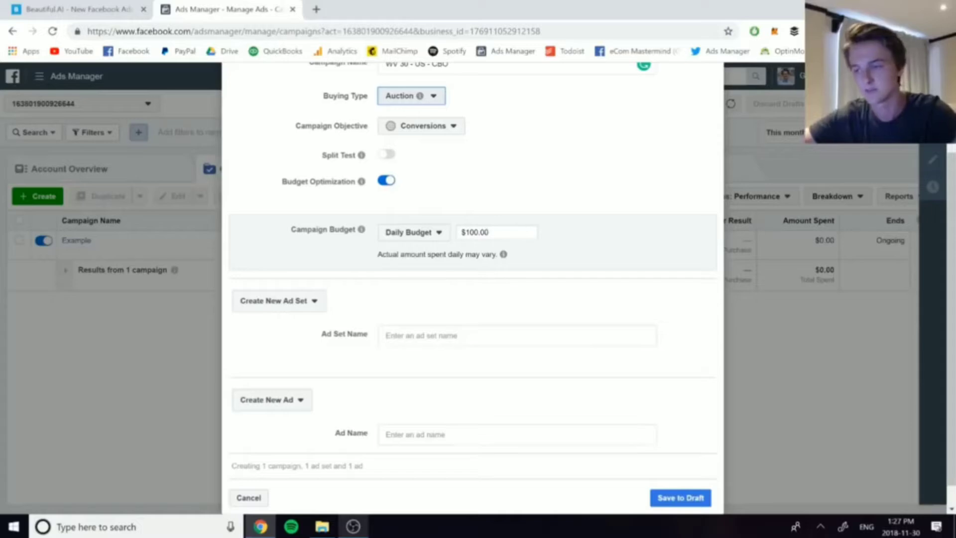
scroll(498, 279, "down", 1)
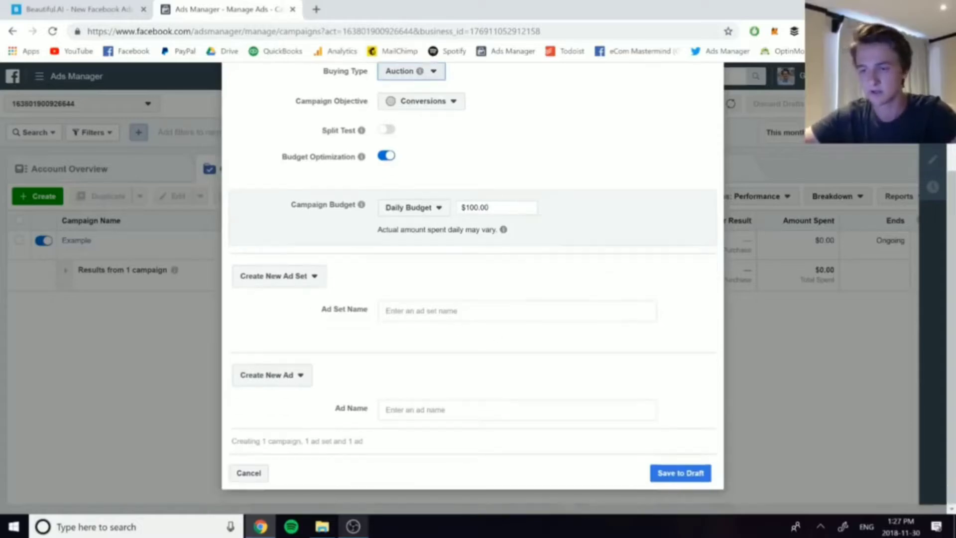
Step: Name the new ad set "1%" and save the campaign to draft with ad creation skipped
left_click(405, 309)
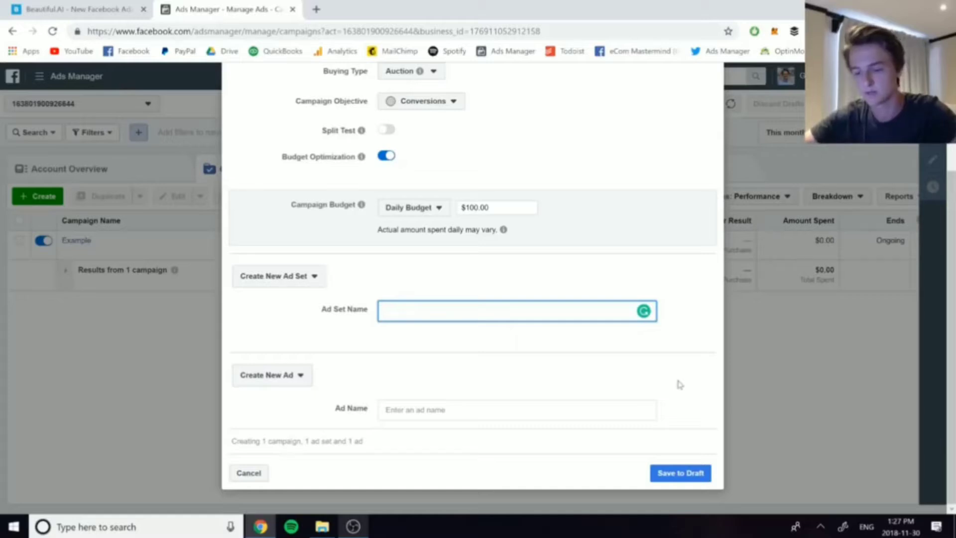
type("1%")
left_click(515, 363)
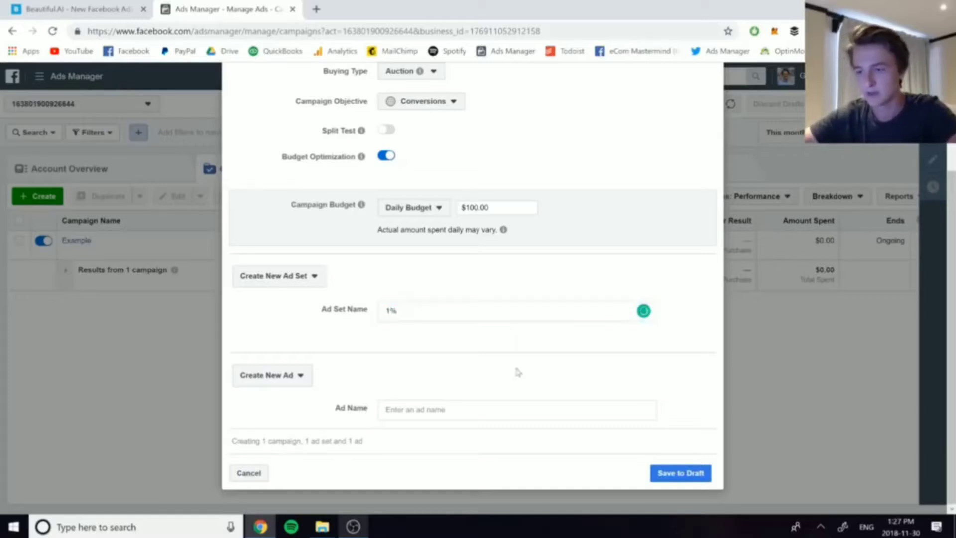
left_click(289, 376)
left_click(267, 411)
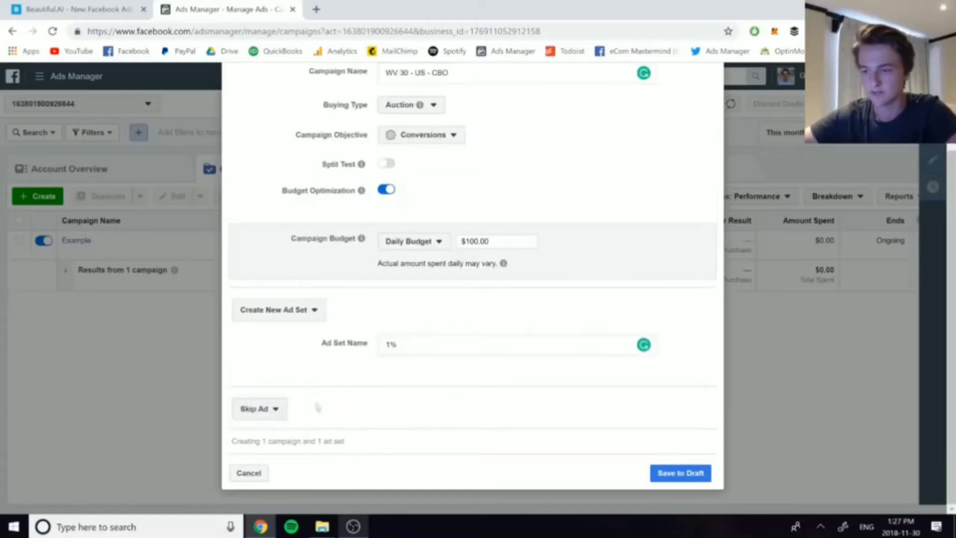
left_click(706, 473)
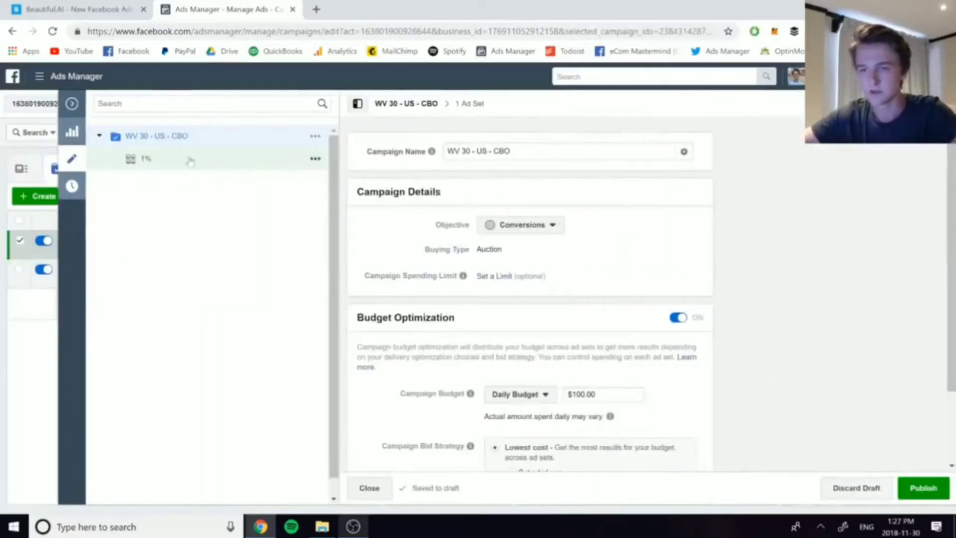
Step: Open the 1% ad set for editing and choose Lead as its website conversion event
left_click(190, 161)
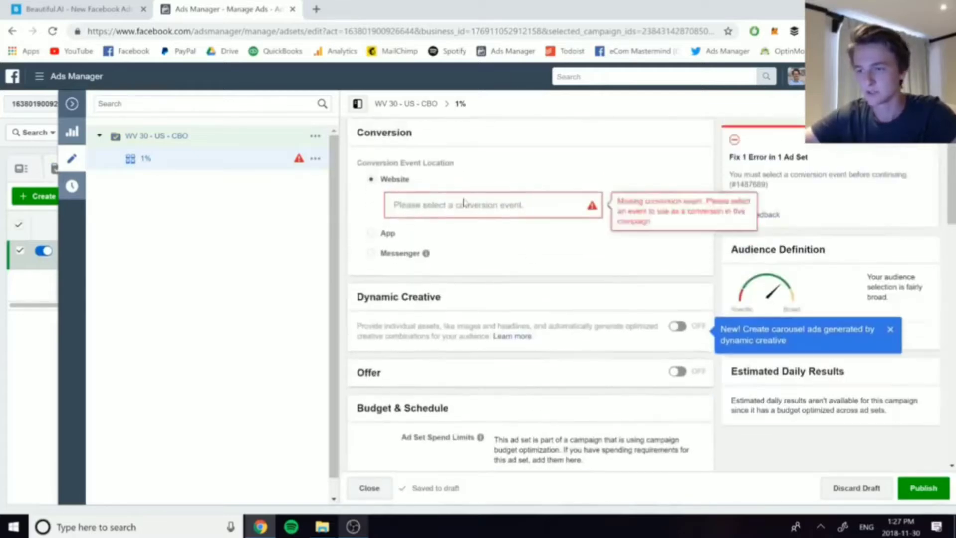
left_click(464, 203)
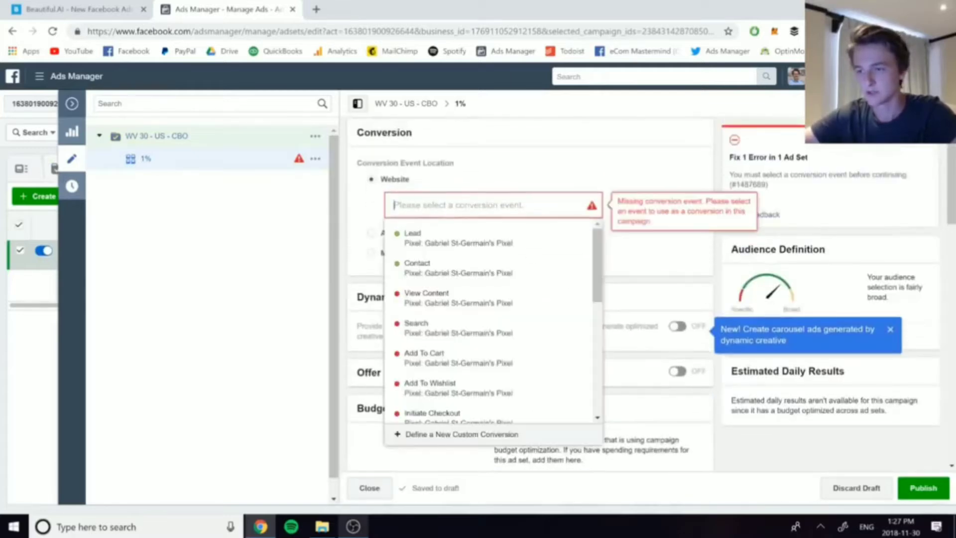
left_click(471, 244)
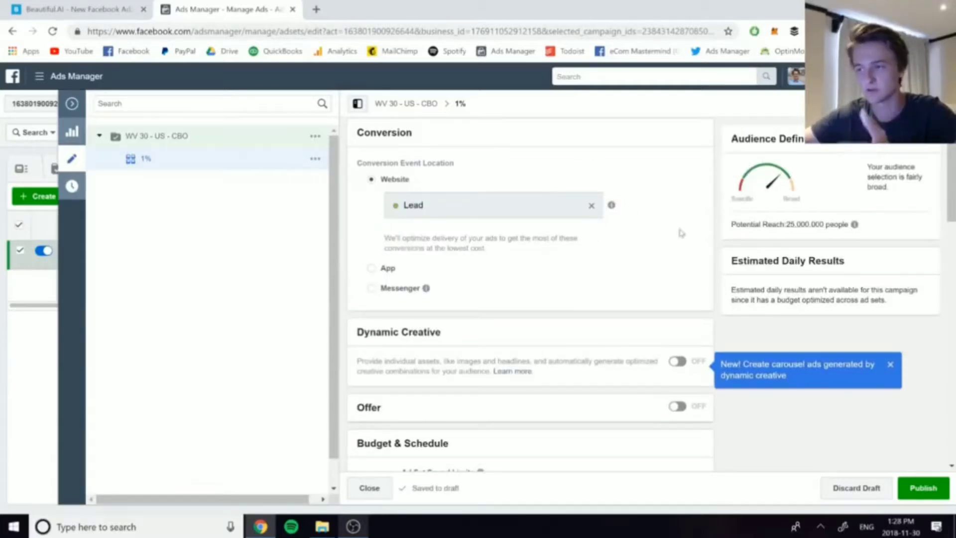
Step: Add the "Lookalike (US, 1%) - WV 30" audience to the 1% ad set's custom audiences
scroll(681, 233, "down", 1)
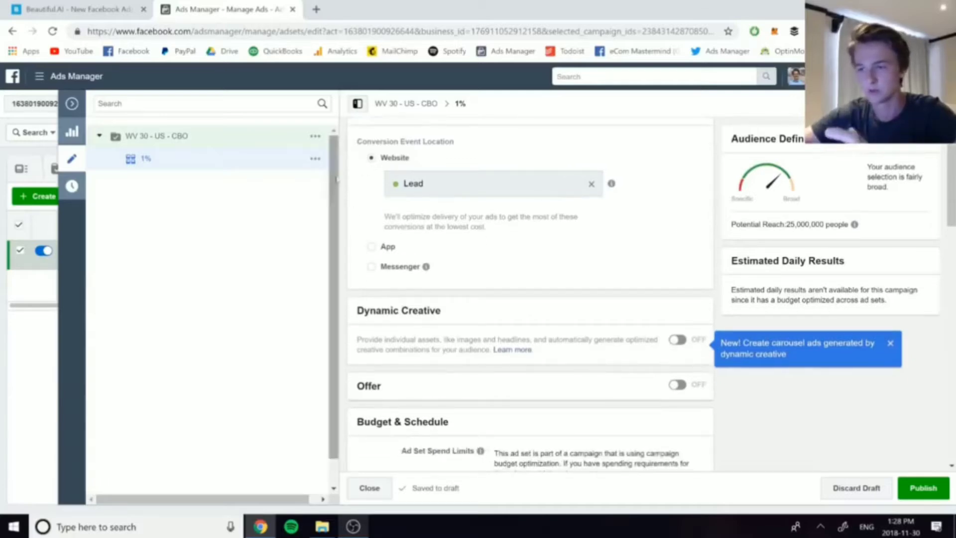
scroll(611, 282, "down", 3)
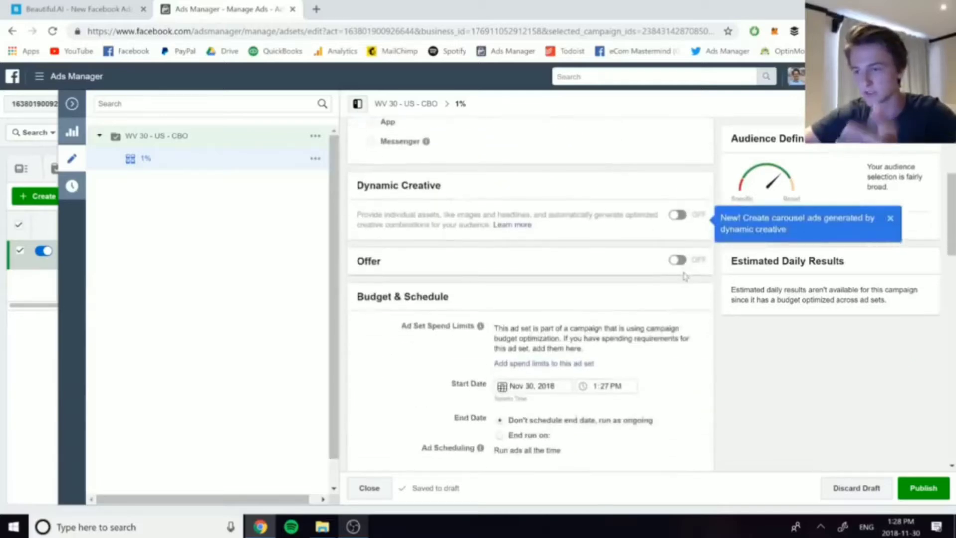
scroll(685, 277, "down", 6)
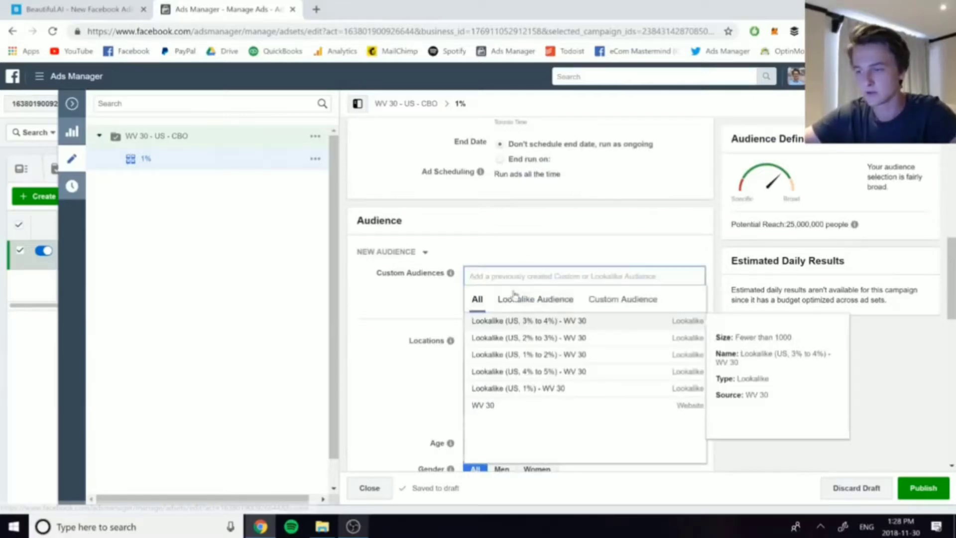
left_click(532, 393)
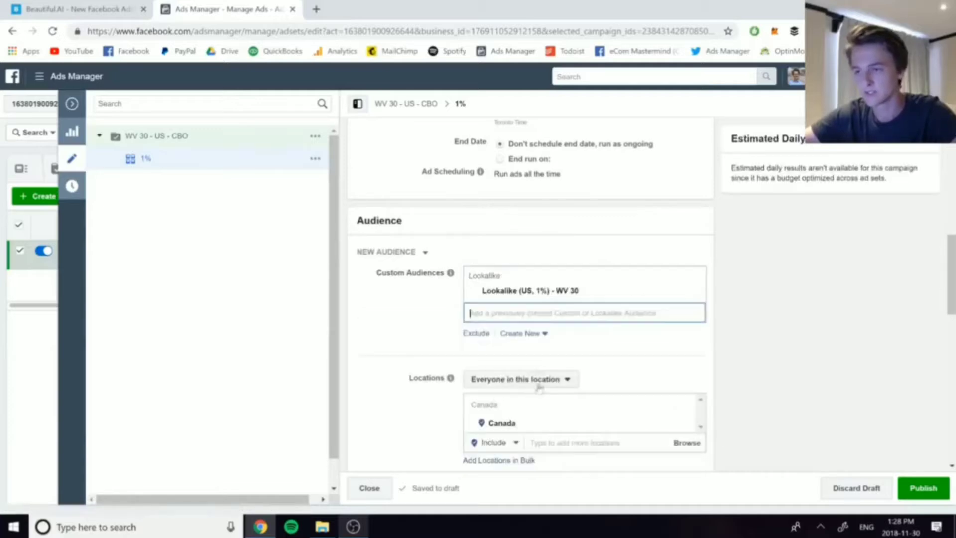
Step: Remove Canada from the 1% ad set's locations and set the minimum age to 13
scroll(412, 320, "down", 2)
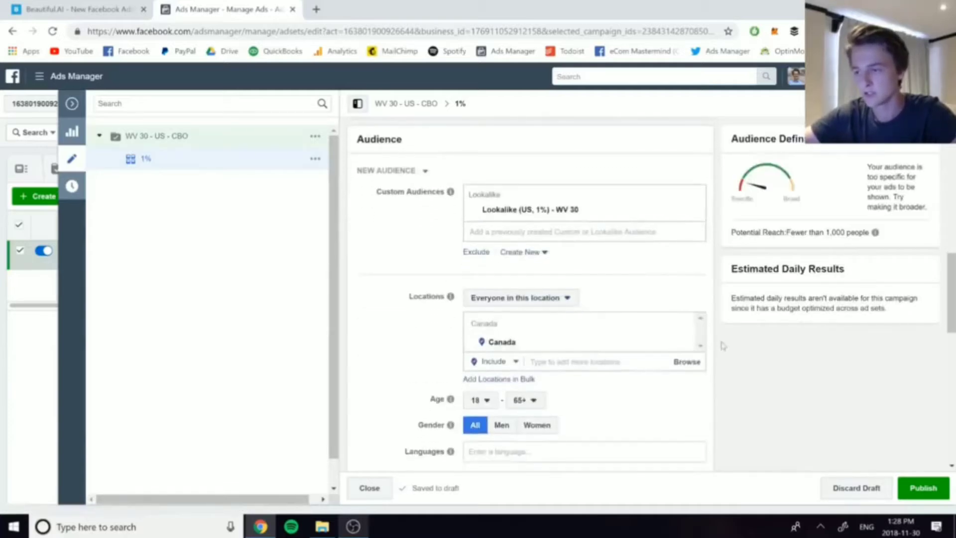
left_click(684, 343)
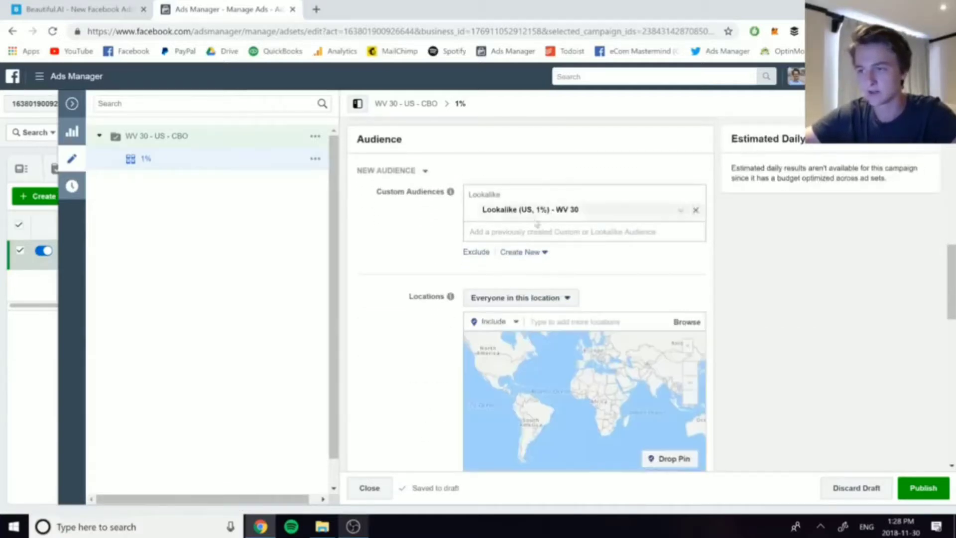
scroll(432, 261, "down", 6)
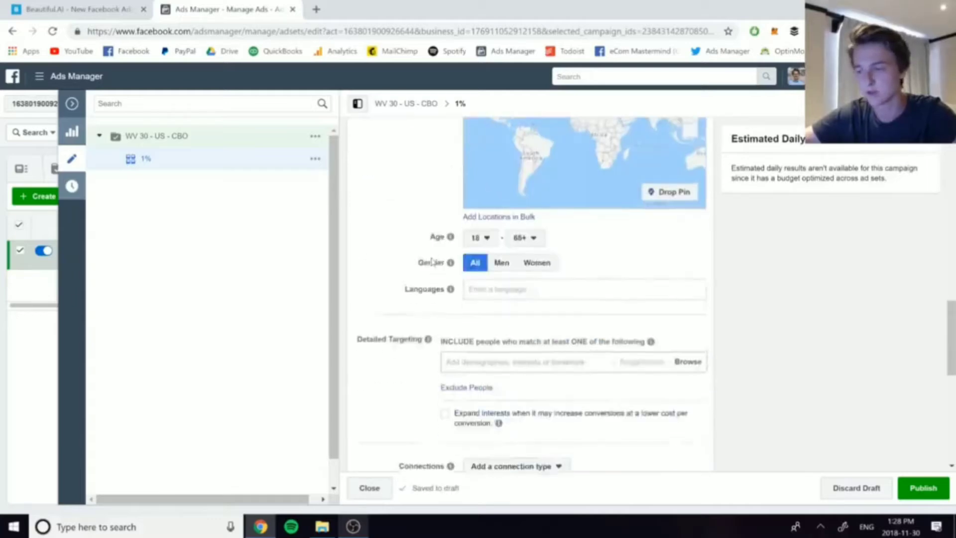
left_click(482, 170)
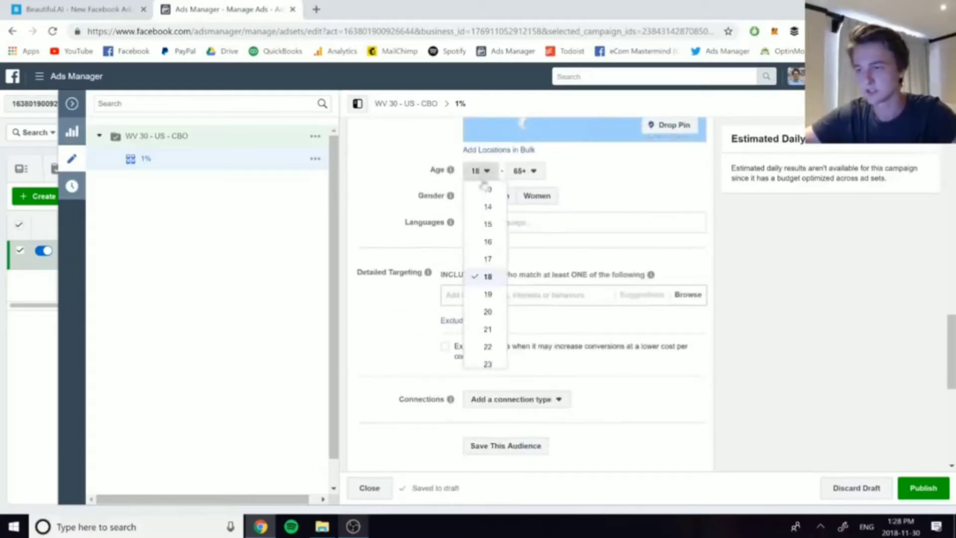
left_click(485, 188)
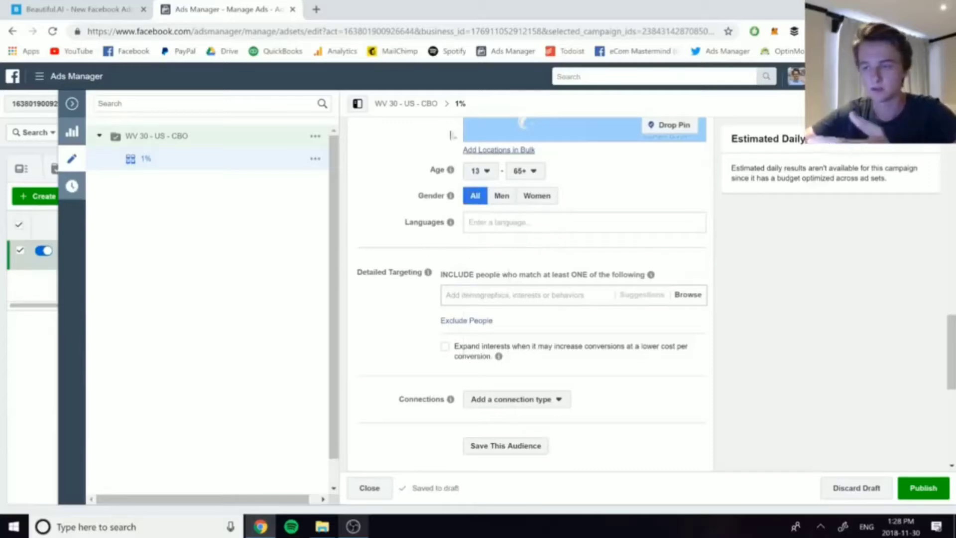
Step: Switch the 1% ad set from automatic placements to manually edited placements
scroll(383, 204, "down", 2)
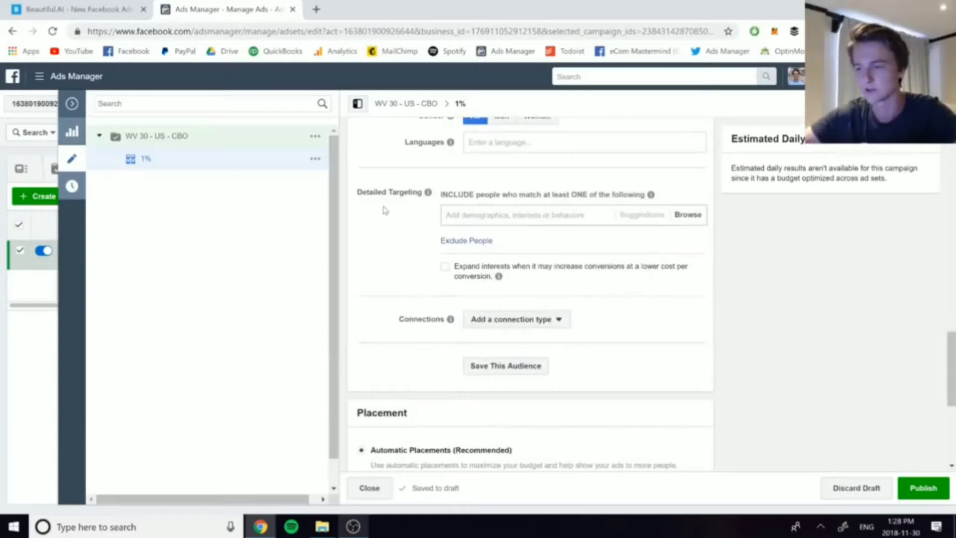
scroll(383, 210, "down", 3)
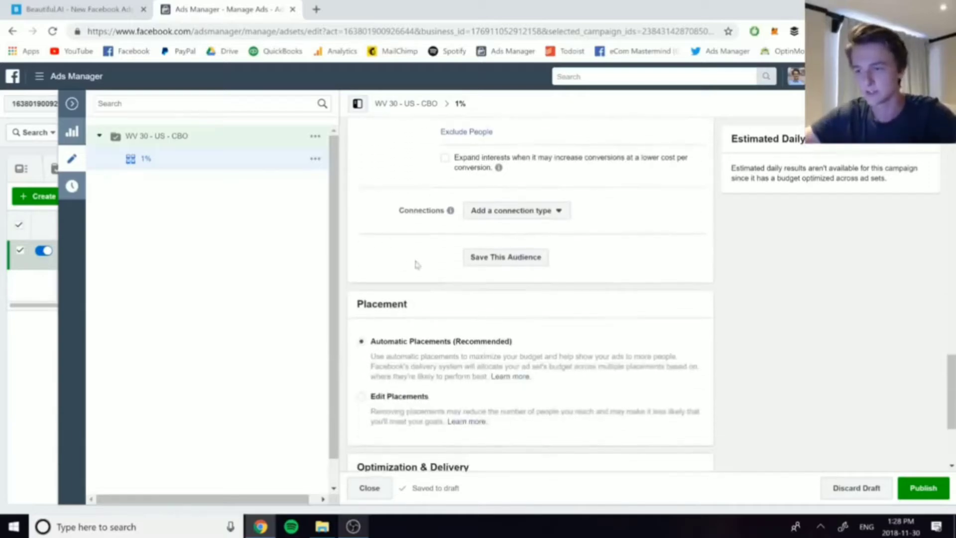
scroll(417, 265, "down", 2)
left_click(383, 298)
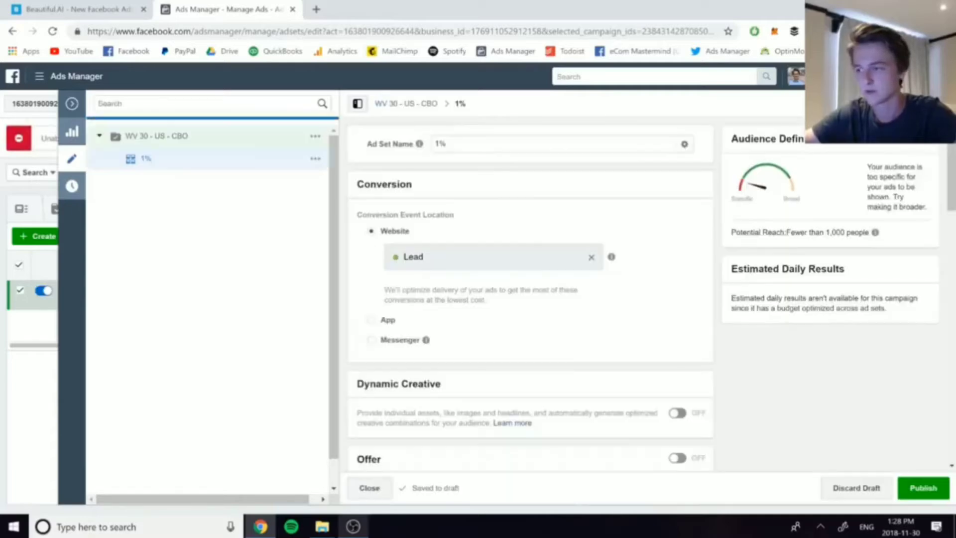
scroll(391, 292, "down", 5)
scroll(391, 292, "down", 10)
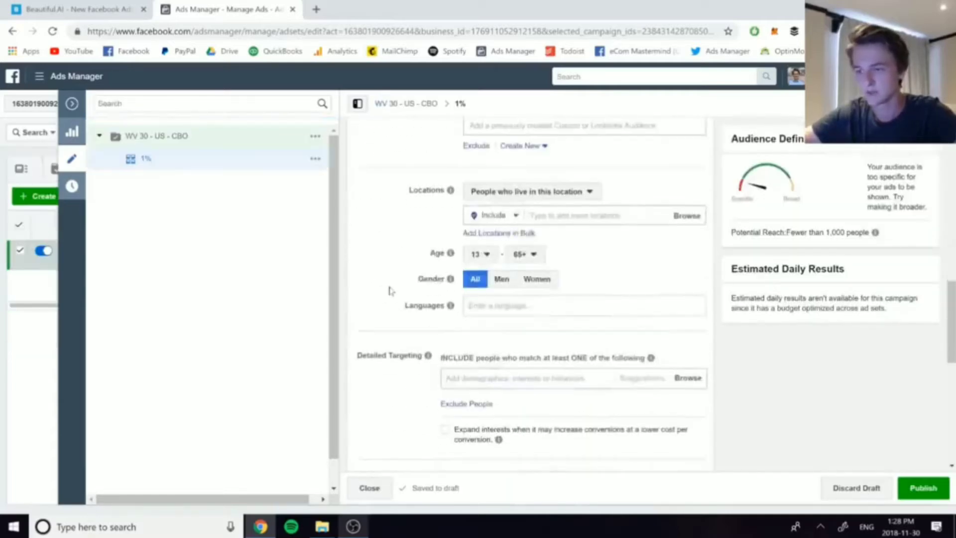
left_click(393, 281)
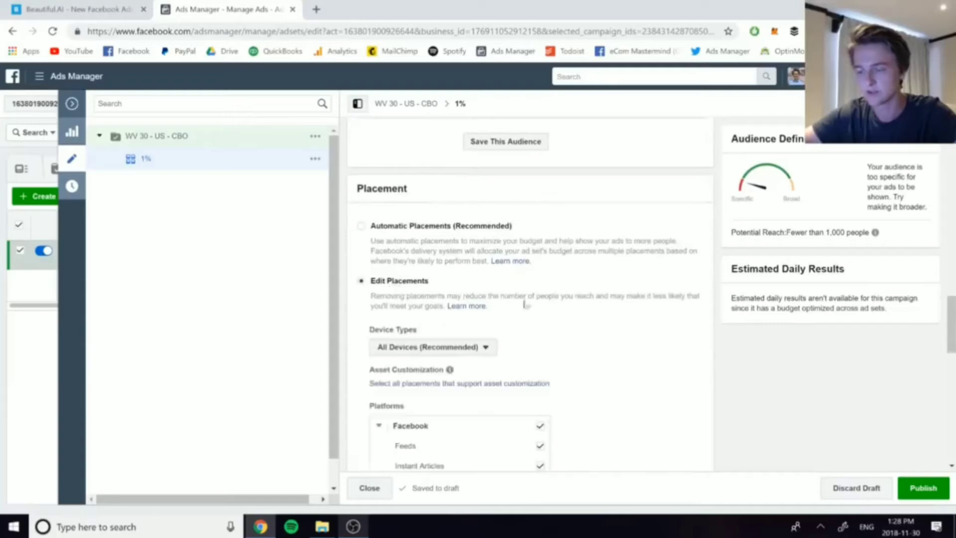
Step: Limit the ad set's Facebook placements to Feeds only by clearing all Facebook placements and reselecting Feeds
scroll(552, 384, "down", 2)
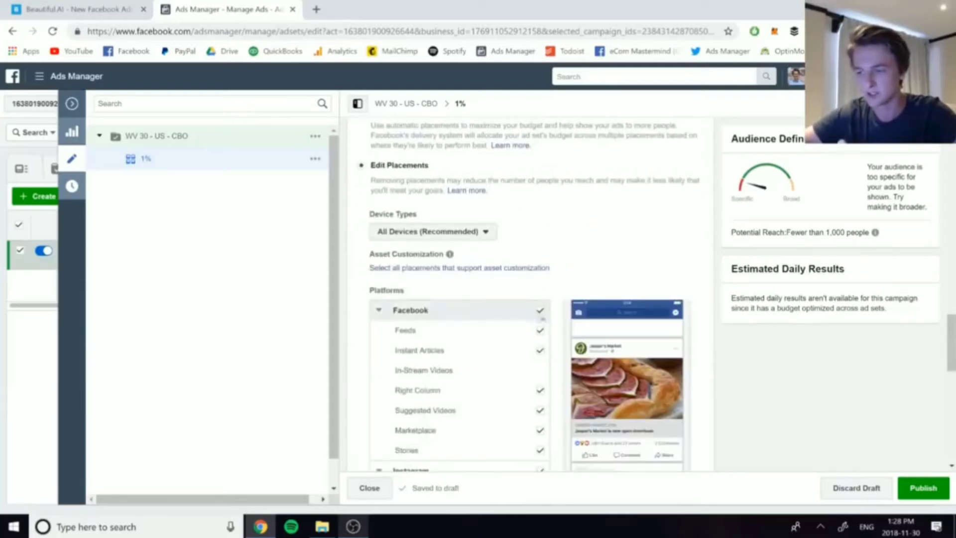
left_click(540, 310)
scroll(538, 299, "down", 2)
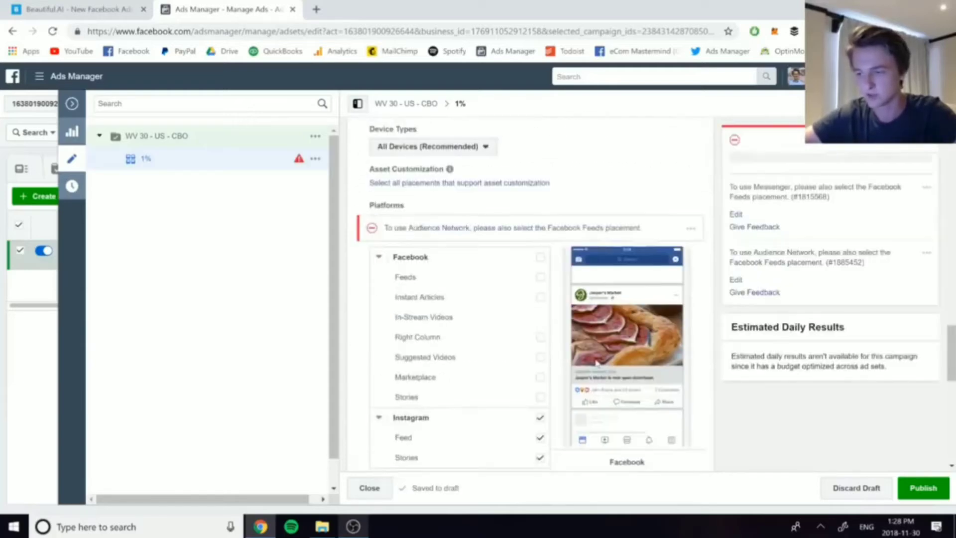
left_click(540, 280)
Step: Remove the Instagram Stories and Audience Network placements from the 1% ad set and close its editor
scroll(541, 283, "down", 3)
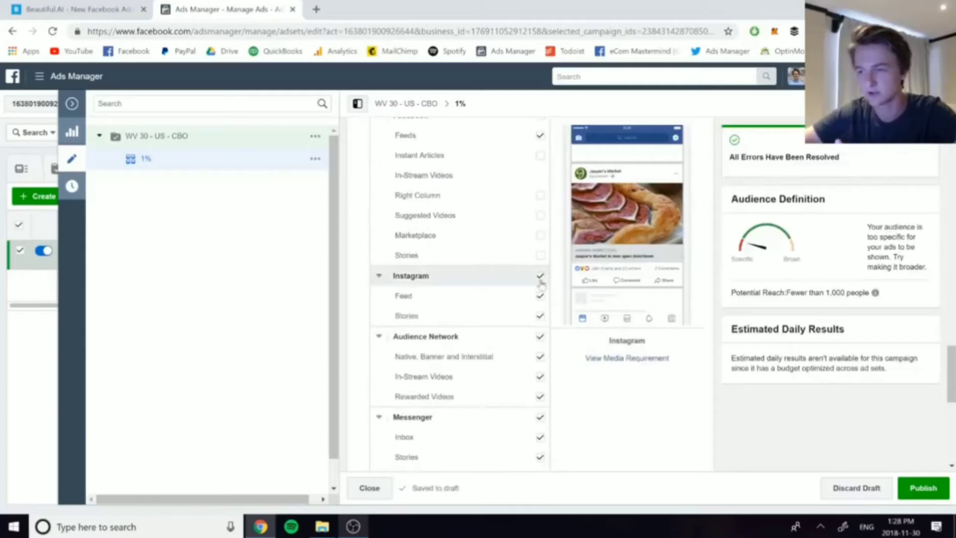
left_click(540, 315)
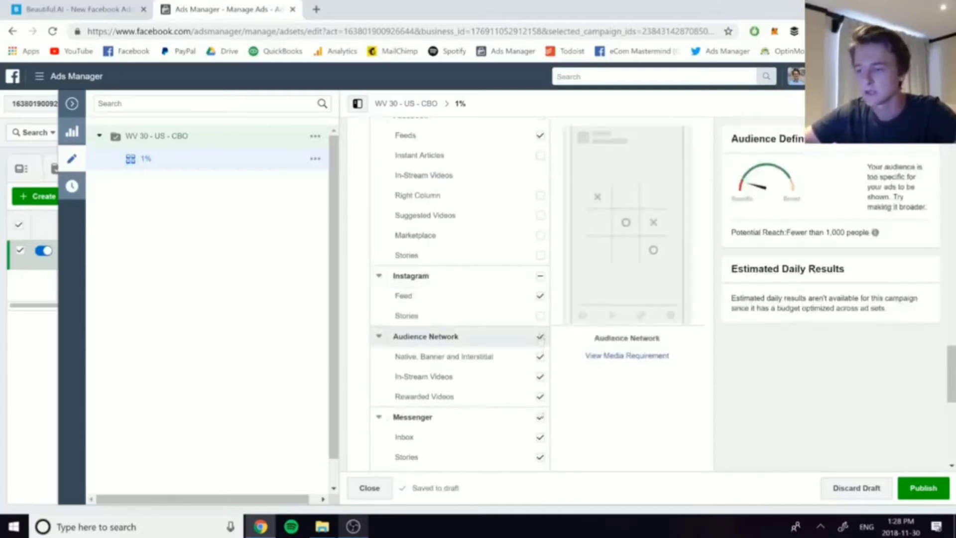
left_click(540, 337)
scroll(640, 432, "down", 8)
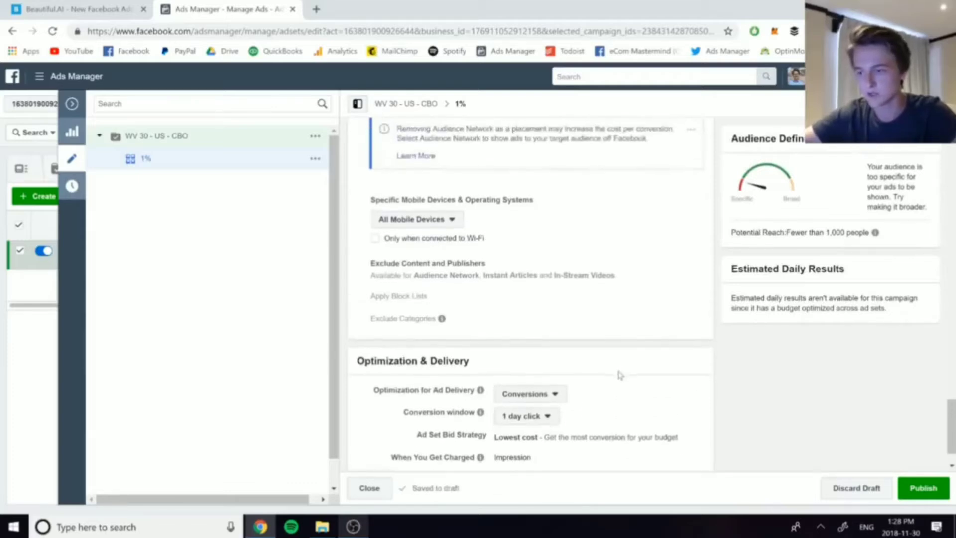
key("Escape")
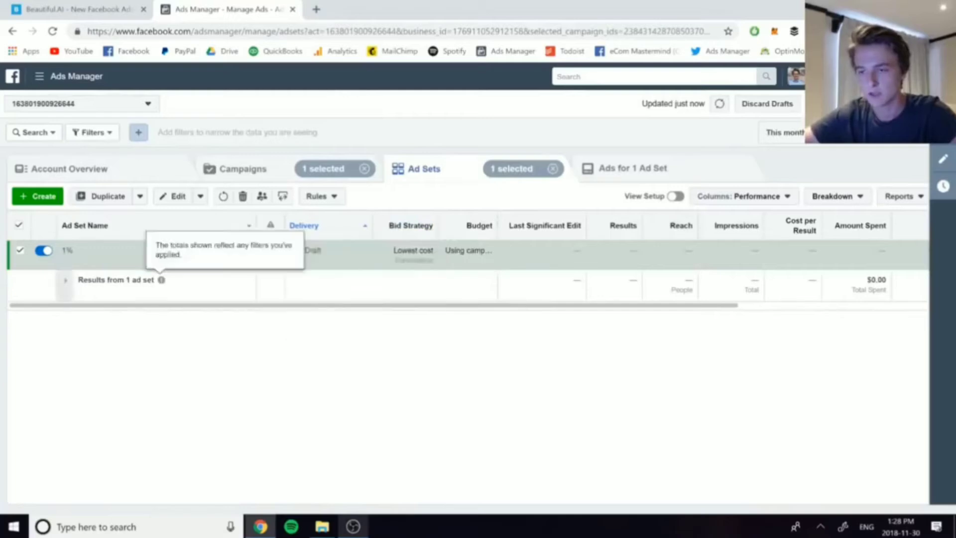
Step: Duplicate the 1% ad set within its original campaign, making four copies
left_click(160, 261)
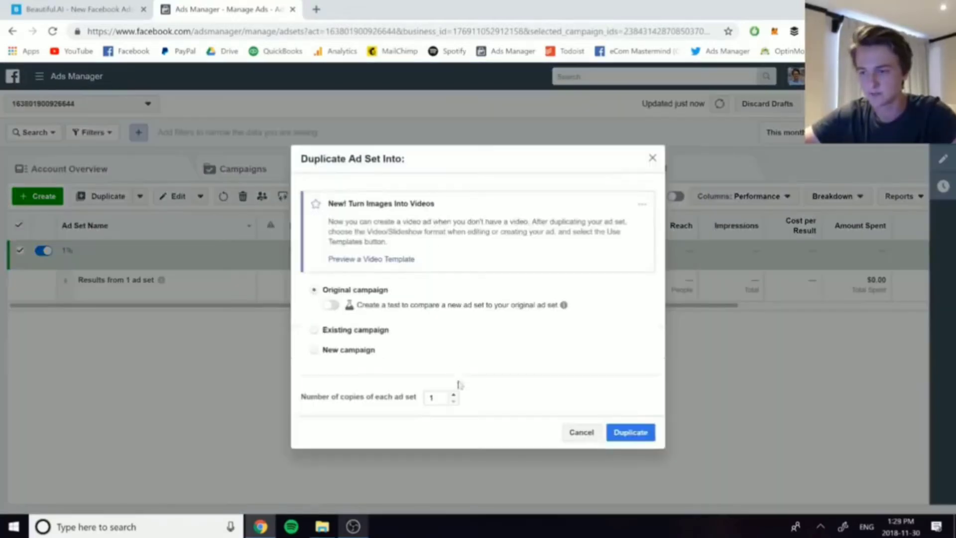
left_click(452, 396)
left_click(454, 369)
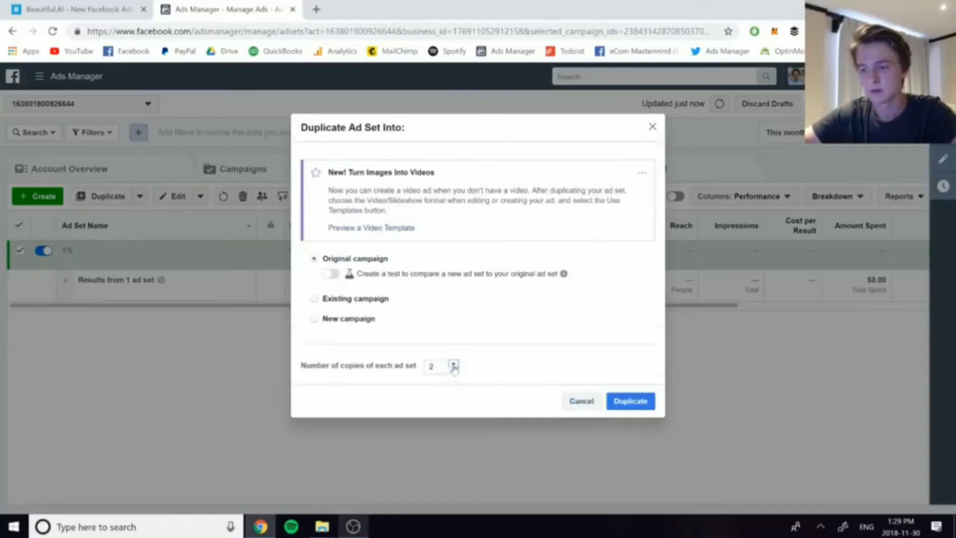
left_click(629, 401)
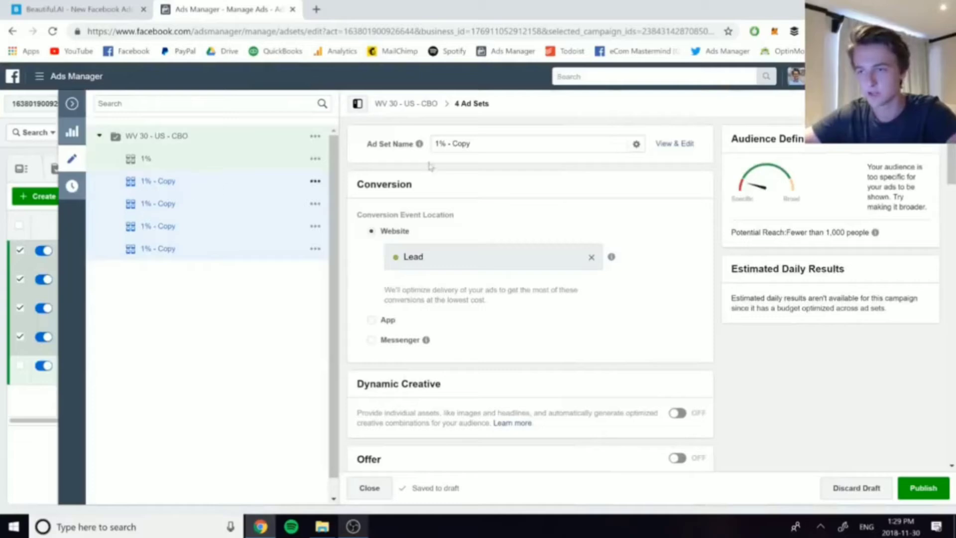
Step: Rename the first copied ad set as "1-2%"
left_click(439, 143)
type("-2")
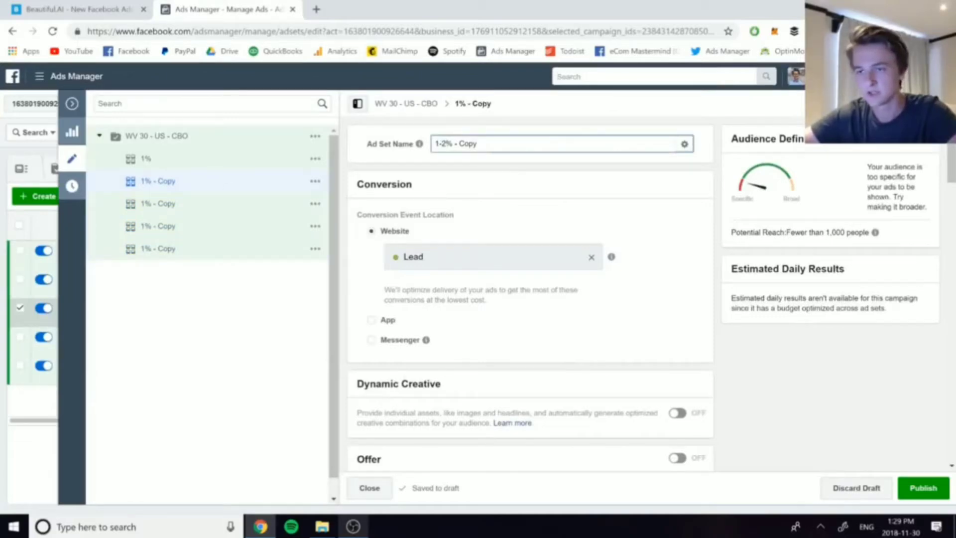
key("shift+End")
key("BackSpace")
Step: Replace the 1-2% ad set's custom audience with "Lookalike (US, 1% to 2%) - WV 30", removing the 1% lookalike
scroll(590, 250, "down", 5)
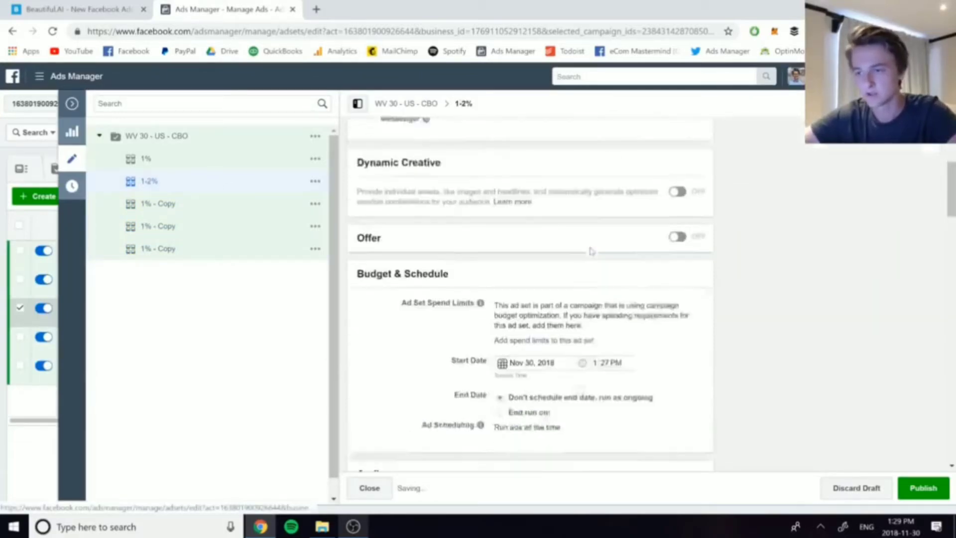
scroll(591, 251, "down", 7)
scroll(592, 251, "up", 1)
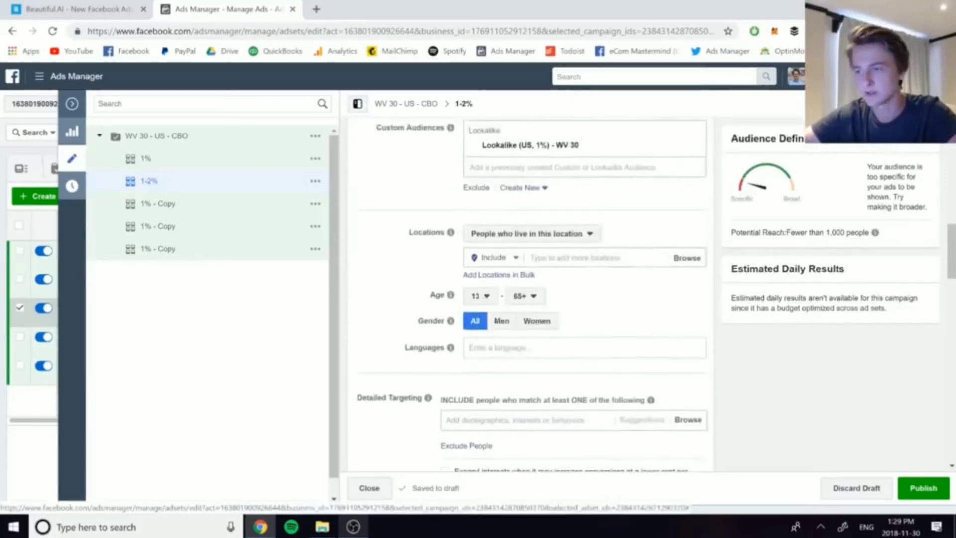
left_click(584, 168)
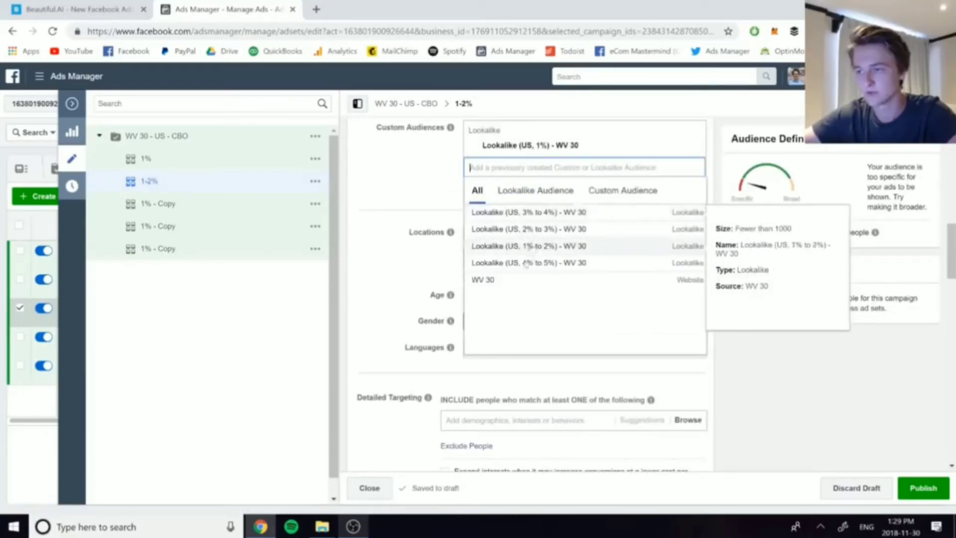
left_click(529, 246)
left_click(675, 168)
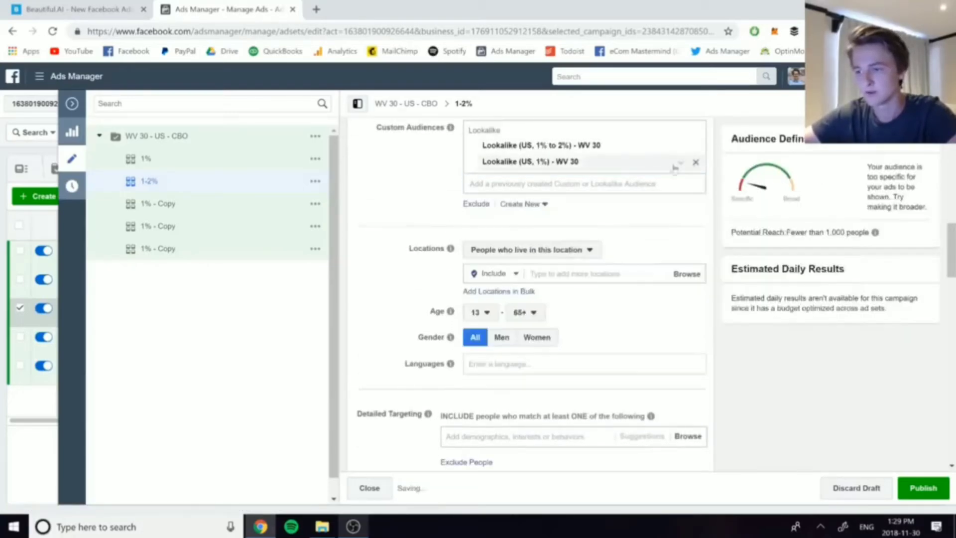
scroll(386, 279, "down", 5)
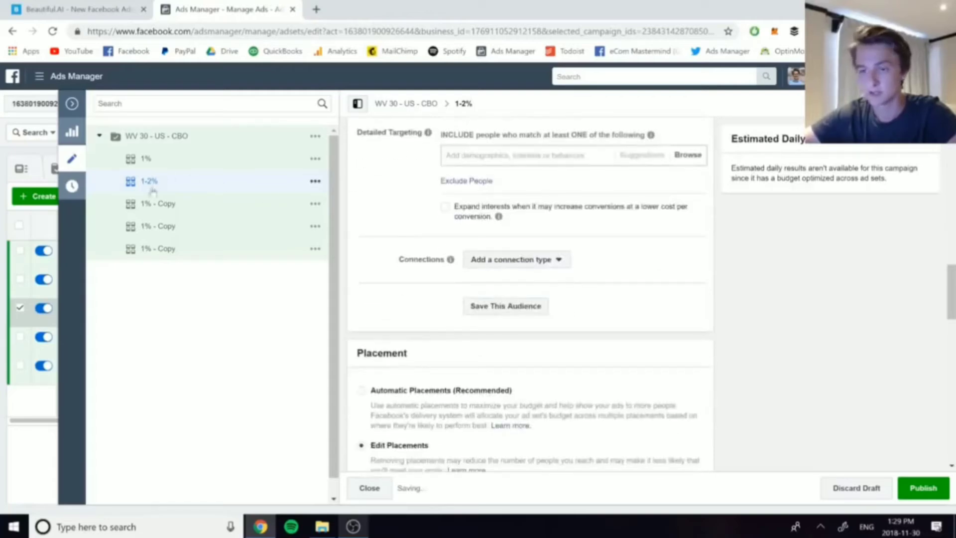
Step: Rename the second copied ad set, directly below 1-2%, as "2-3%"
left_click(152, 207)
scroll(535, 210, "up", 6)
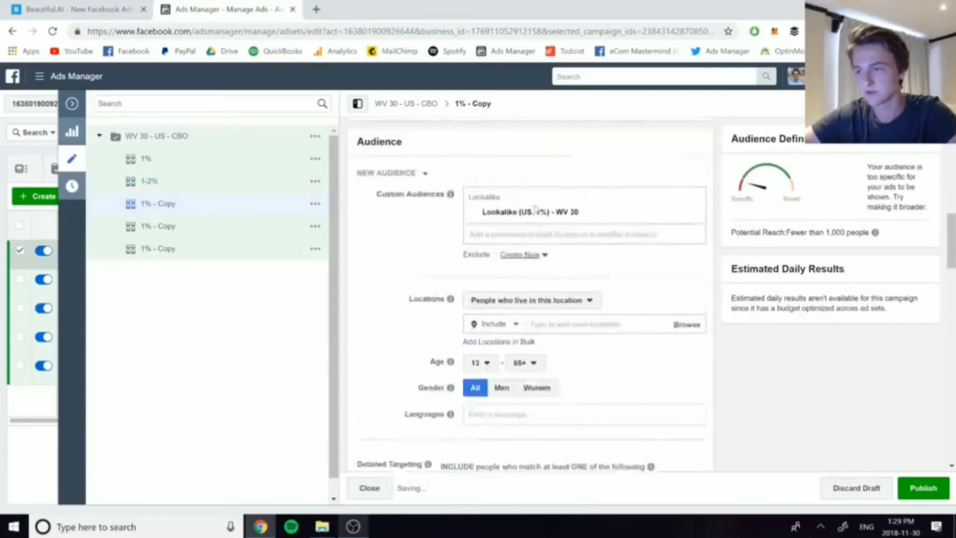
scroll(535, 209, "up", 10)
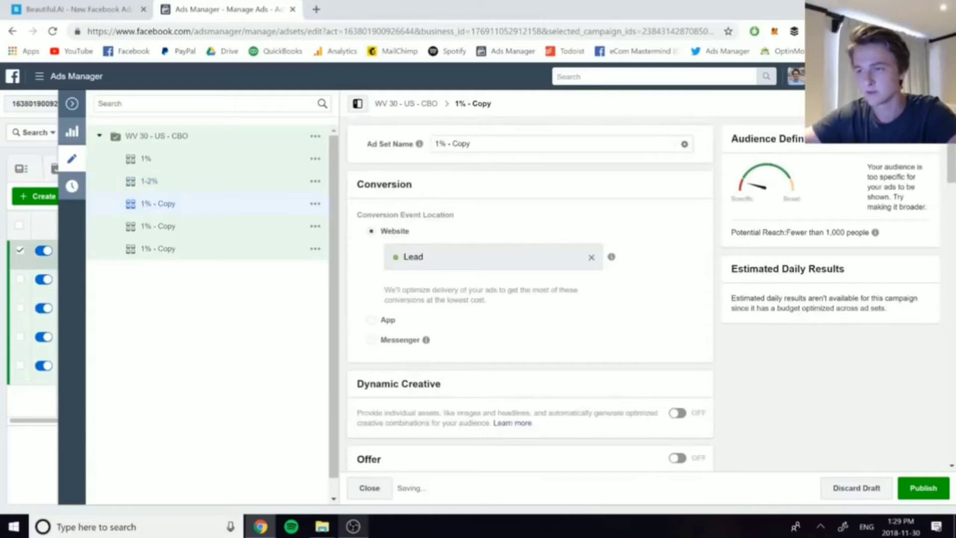
triple_click(482, 149)
type("2")
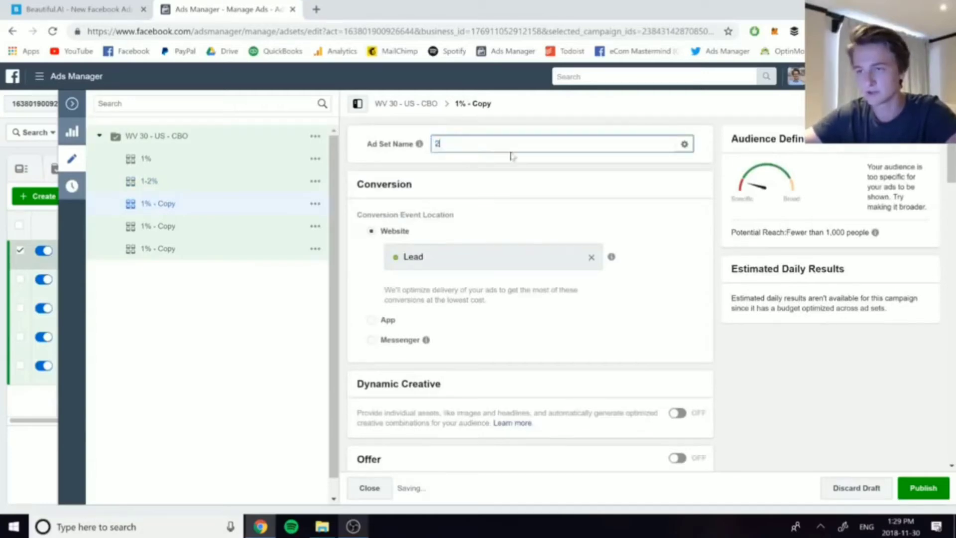
type("-3")
type("%")
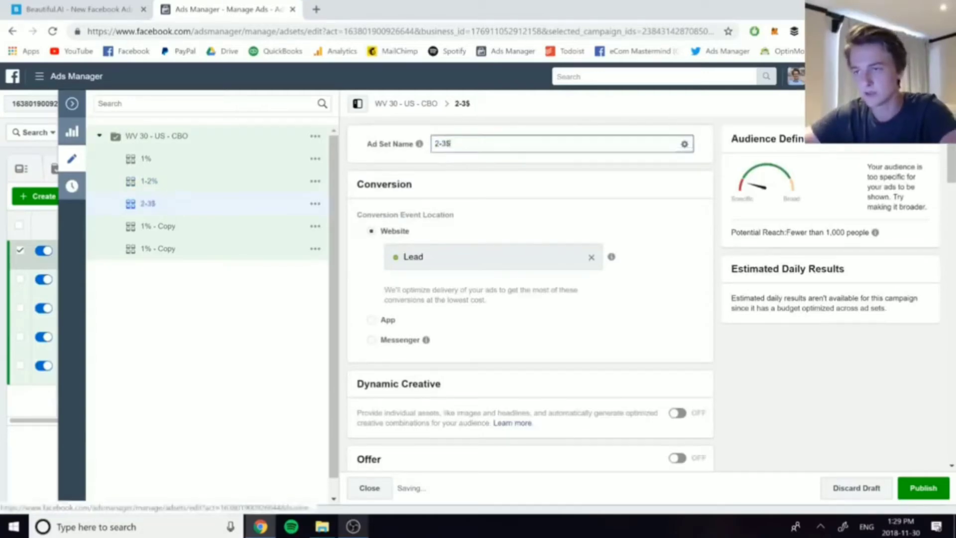
Step: Replace the 2-3% ad set's custom audience with "Lookalike (US, 2% to 3%) - WV 30", removing the 1% lookalike
scroll(468, 149, "down", 10)
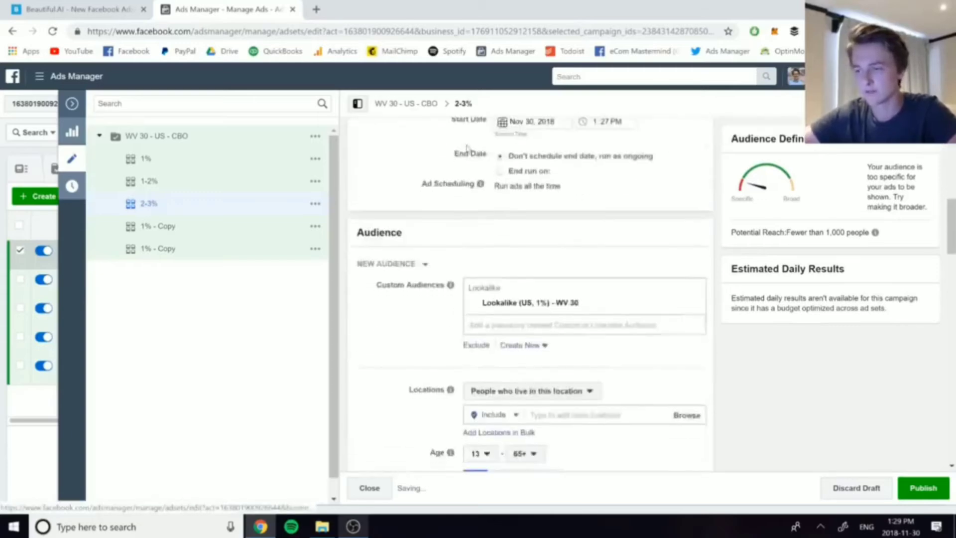
left_click(567, 219)
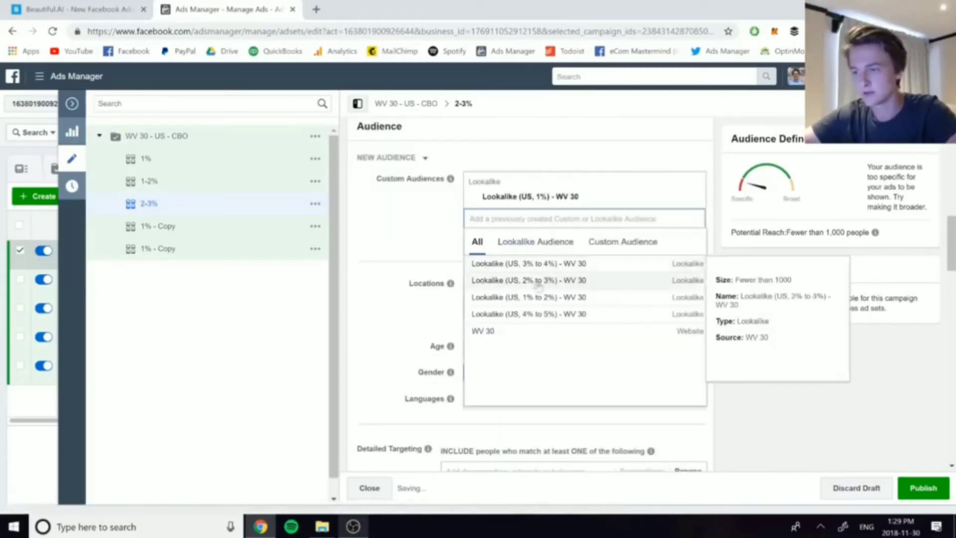
left_click(694, 214)
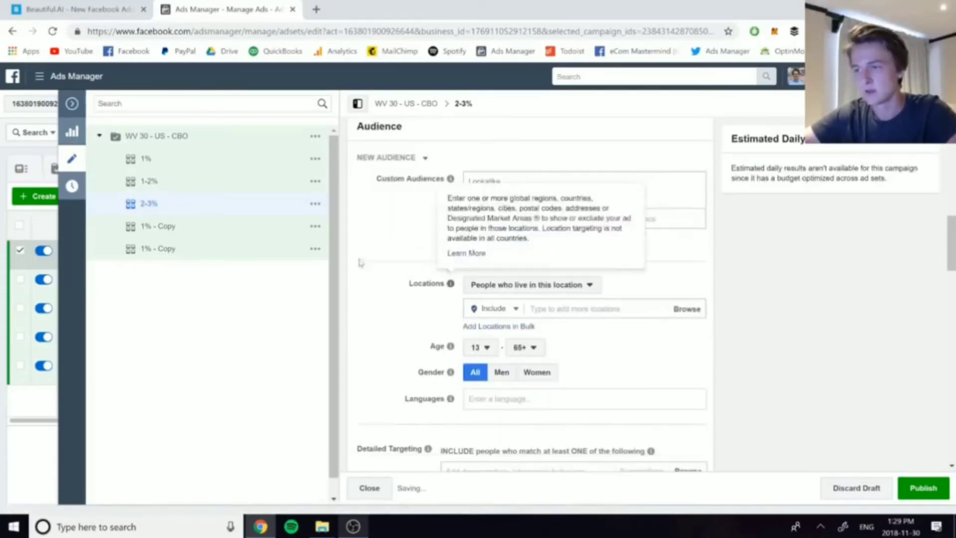
Step: Check the 2-3% ad set's placements, and close its editor to return to the campaigns list
scroll(397, 235, "down", 15)
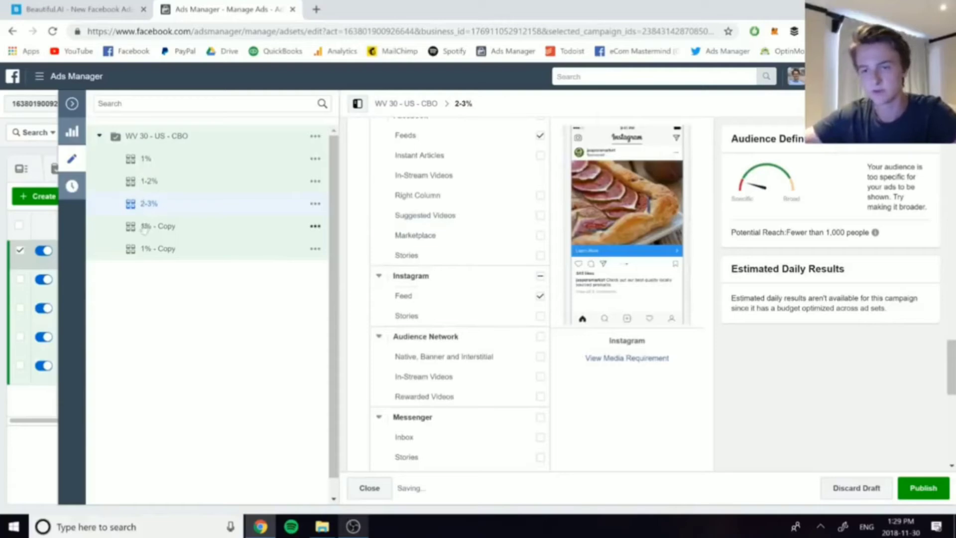
left_click(363, 490)
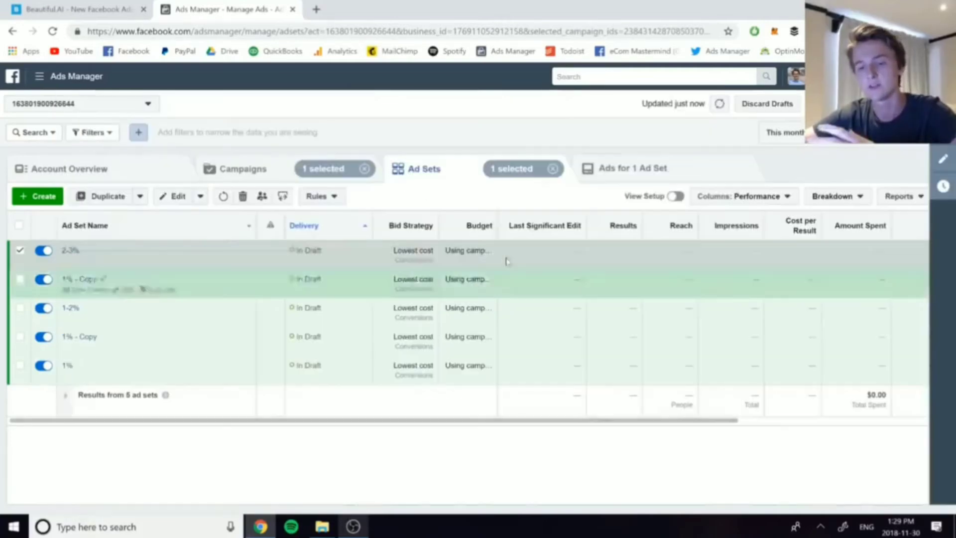
left_click(274, 173)
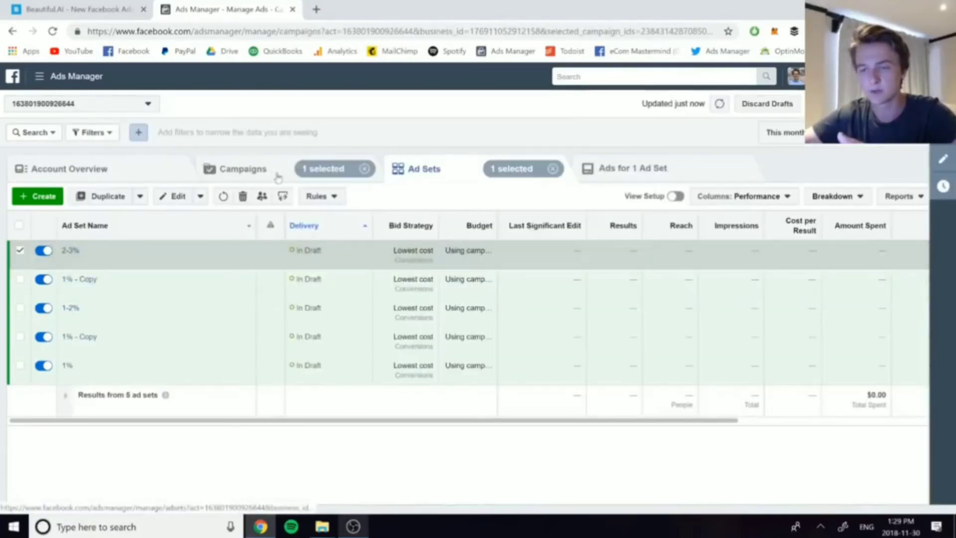